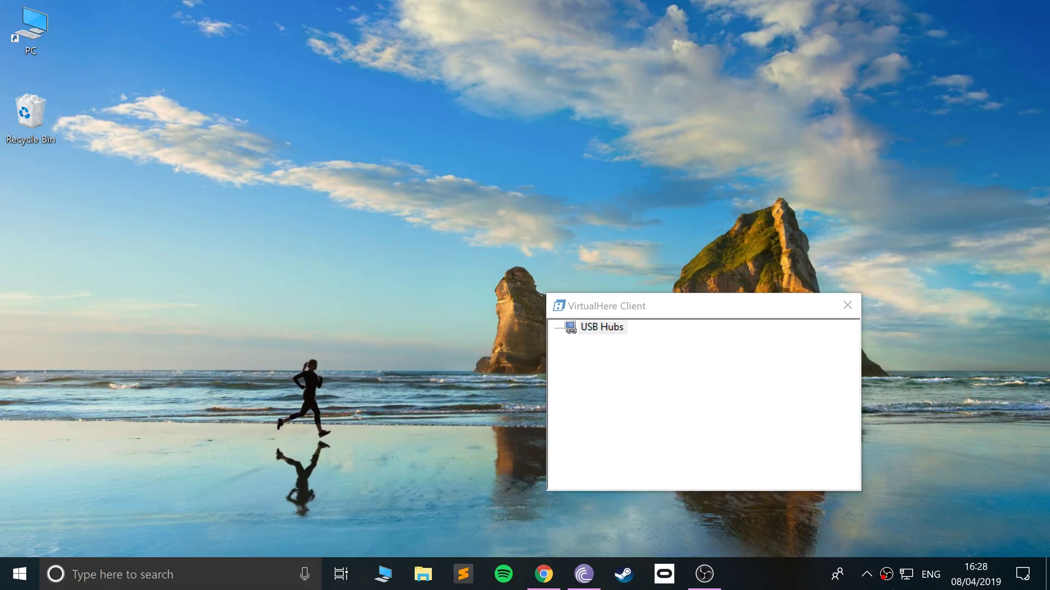
# Step: Go to chocolatey.org's install page in a new Chrome tab and select the cmd.exe install command
pyautogui.click(544, 575)
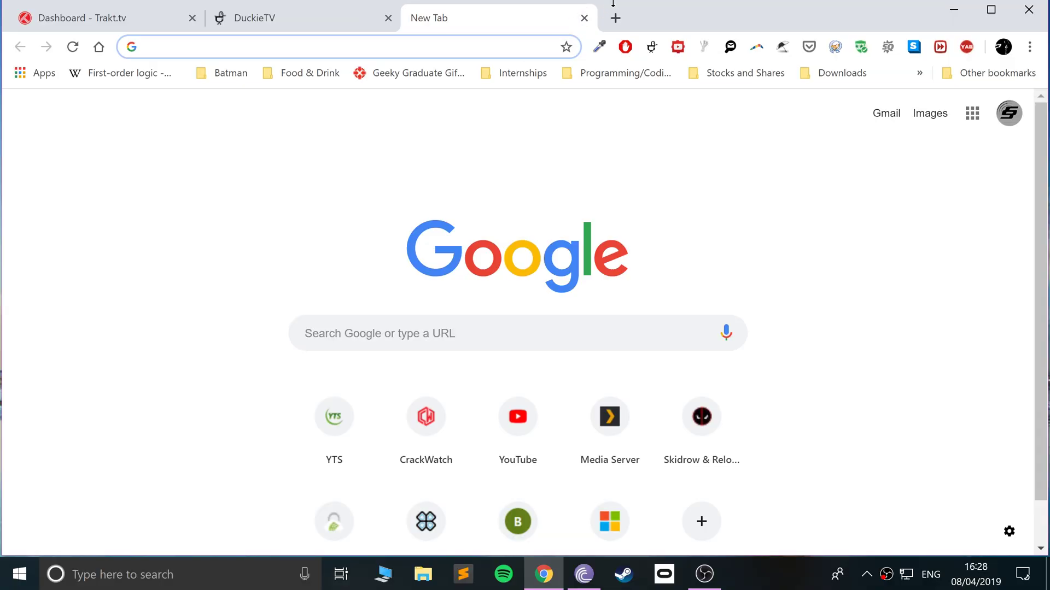
pyautogui.click(615, 17)
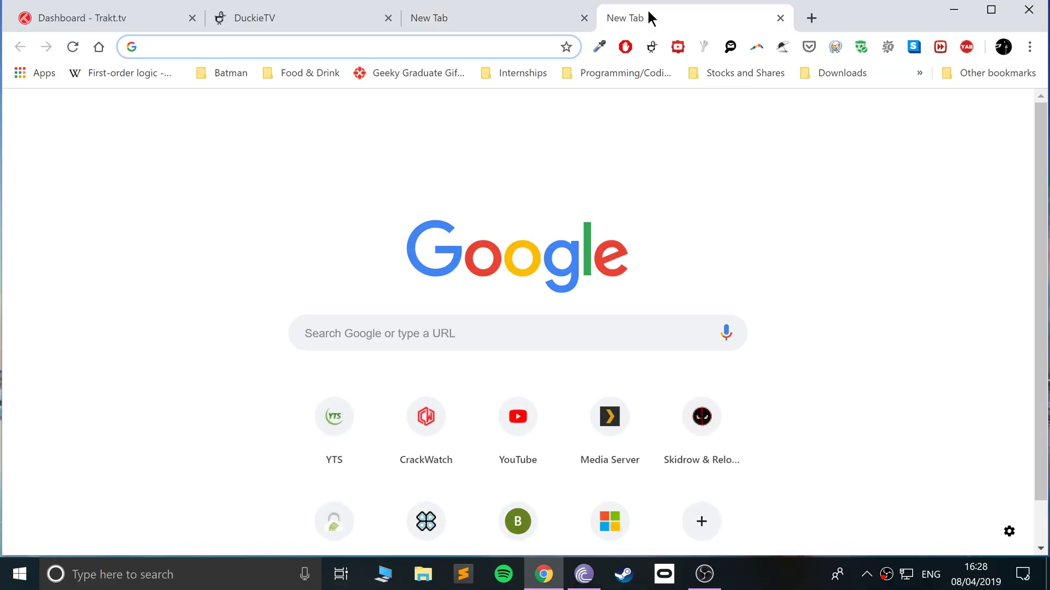
pyautogui.write('ch')
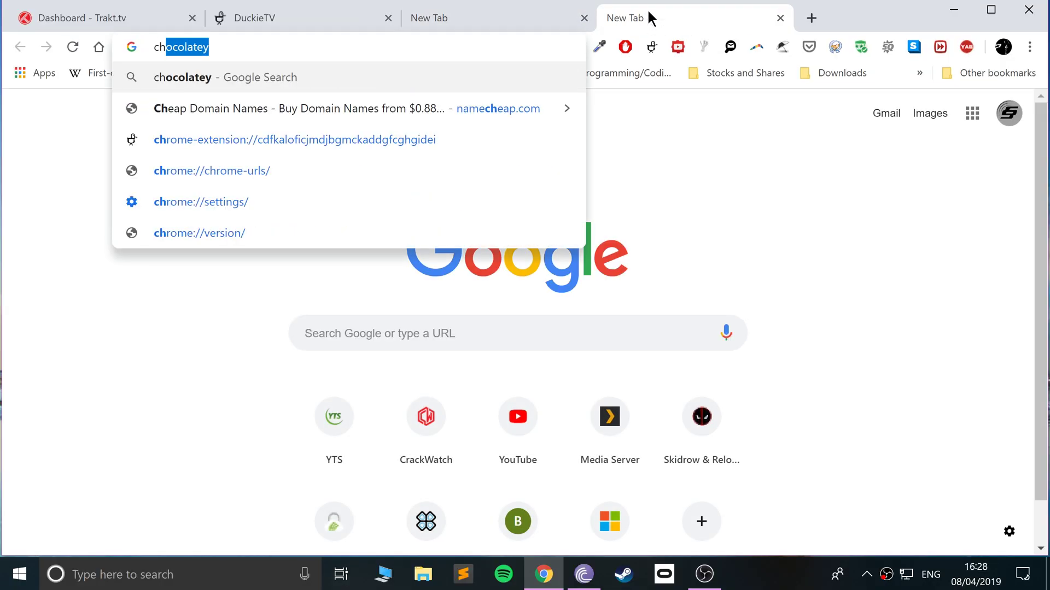
pyautogui.write('ocola')
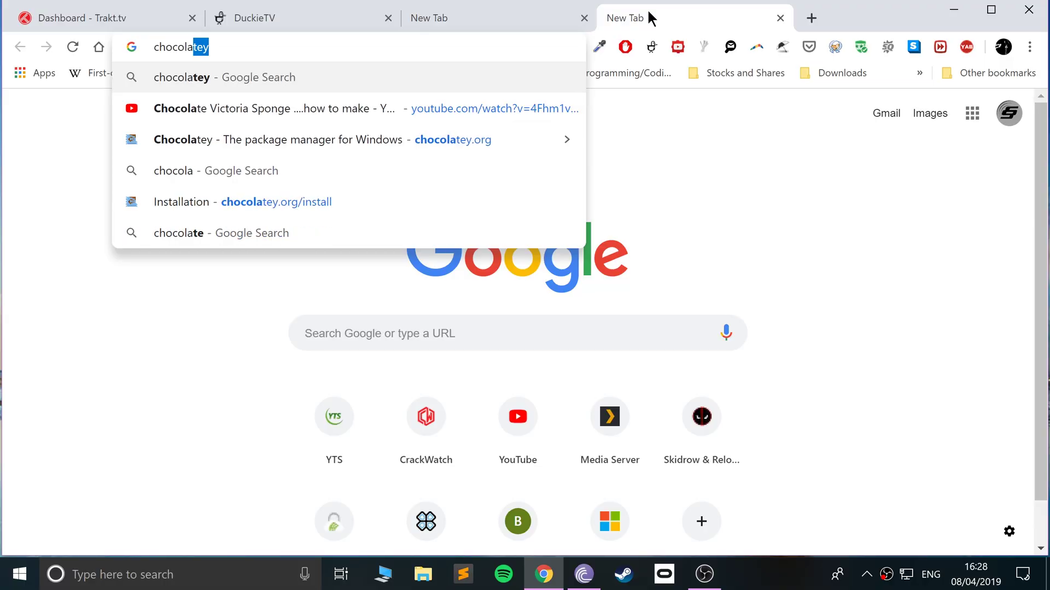
pyautogui.write('tey')
pyautogui.press('Down')
pyautogui.press('Down')
pyautogui.press('BackSpace')
pyautogui.press('BackSpace')
pyautogui.press('BackSpace')
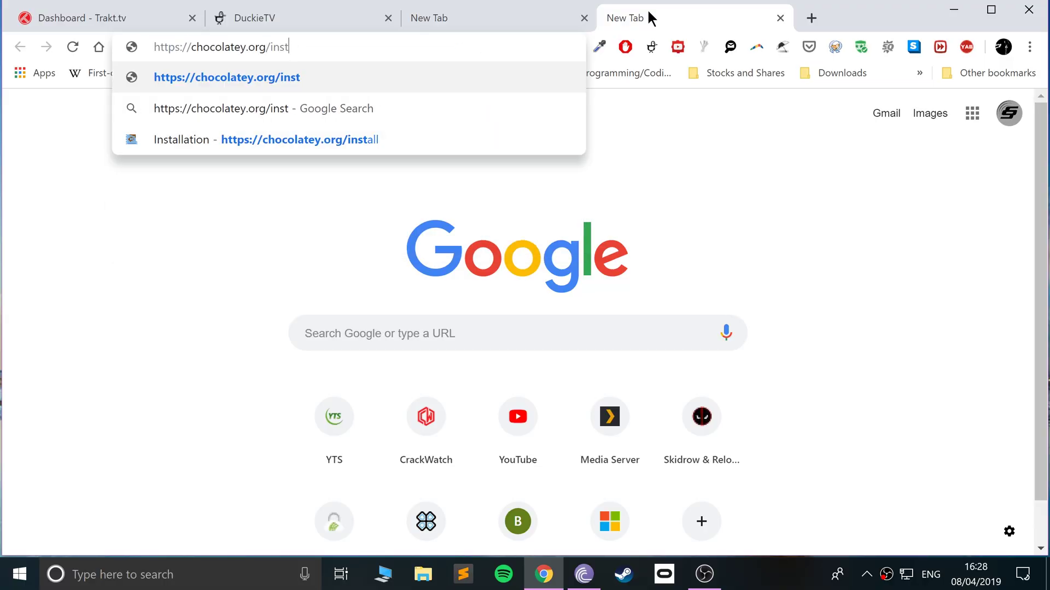
pyautogui.press('BackSpace')
pyautogui.press('BackSpace')
pyautogui.press('BackSpace')
pyautogui.press('BackSpace')
pyautogui.press('Return')
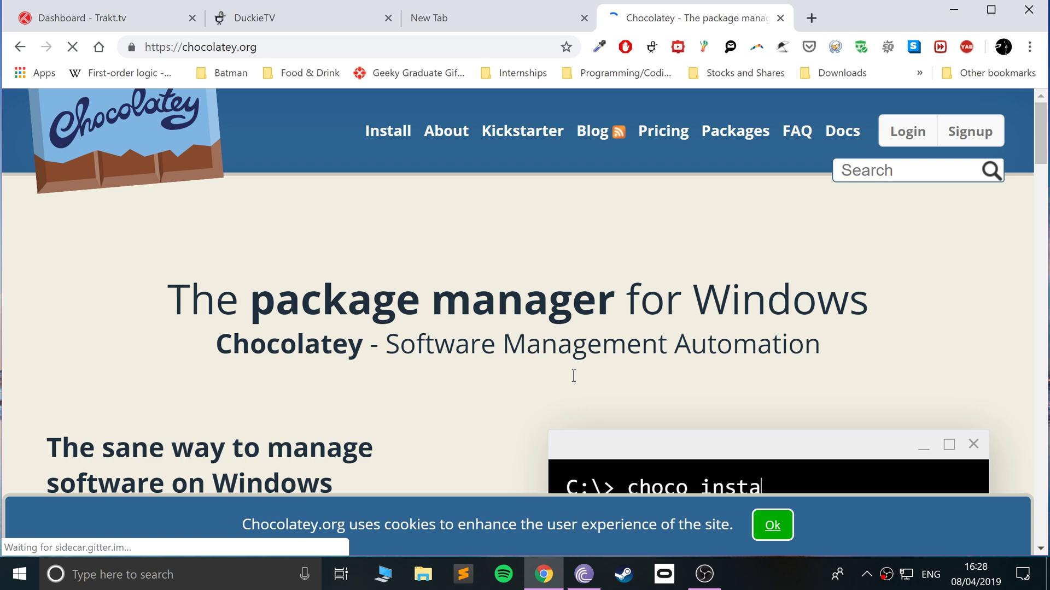
pyautogui.scroll(-7, 547, 363)
pyautogui.scroll(2, 418, 342)
pyautogui.scroll(2, 437, 327)
pyautogui.scroll(-1, 437, 328)
pyautogui.click(703, 418)
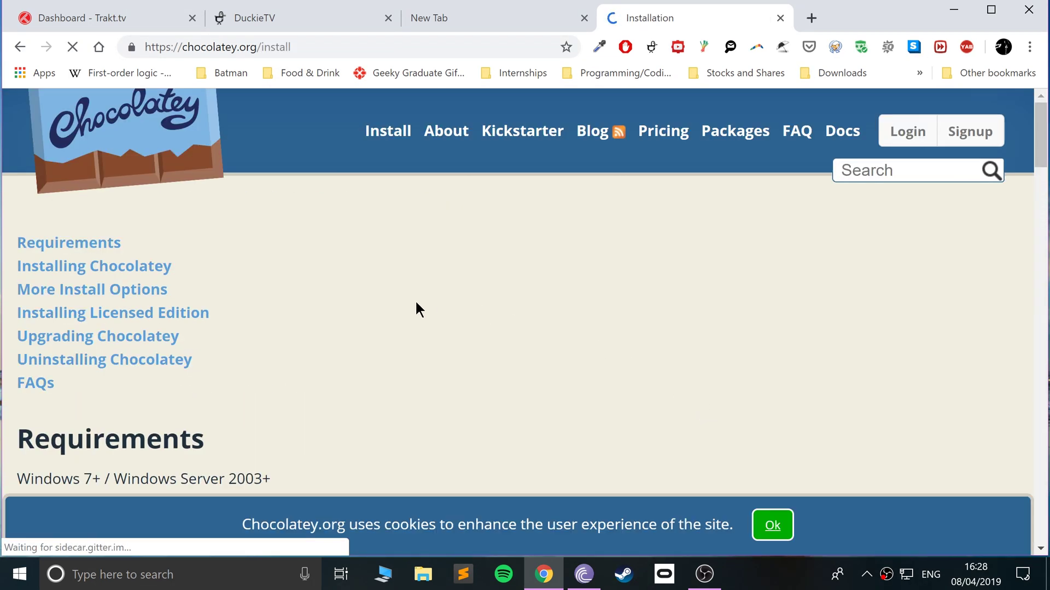
pyautogui.scroll(-5, 413, 305)
pyautogui.scroll(-2, 467, 364)
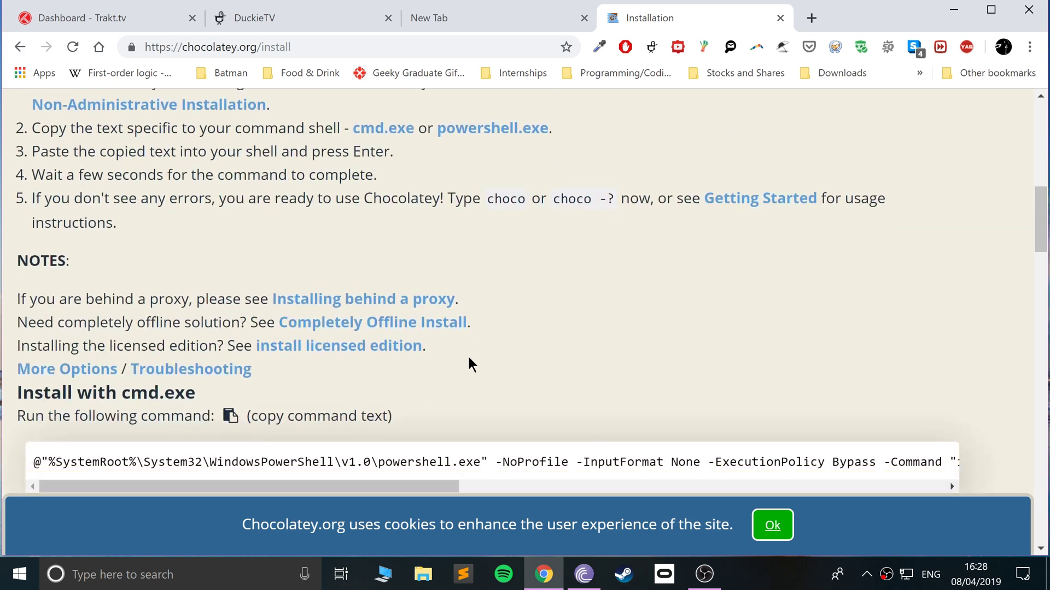
pyautogui.scroll(-1, 323, 356)
pyautogui.scroll(-1, 46, 368)
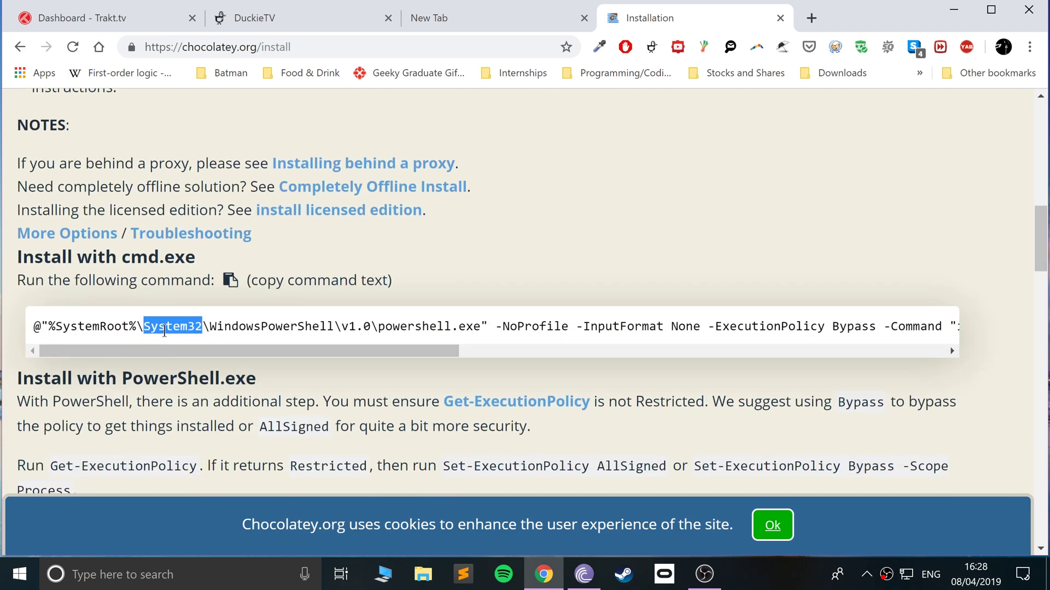
pyautogui.tripleClick(163, 331)
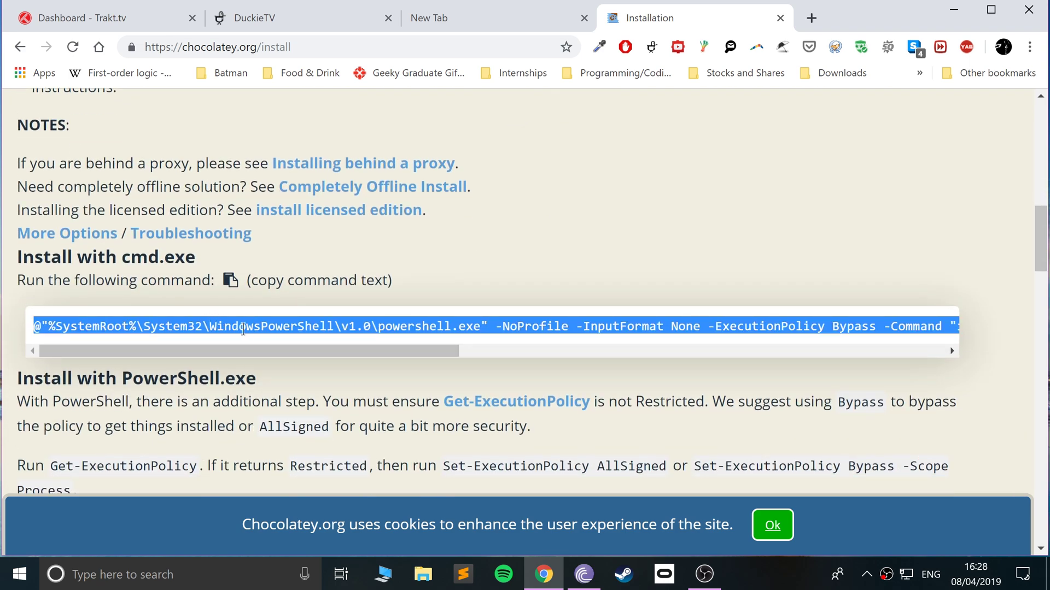
# Step: Launch Command Prompt as administrator from a Start menu search for 'command'
pyautogui.click(20, 574)
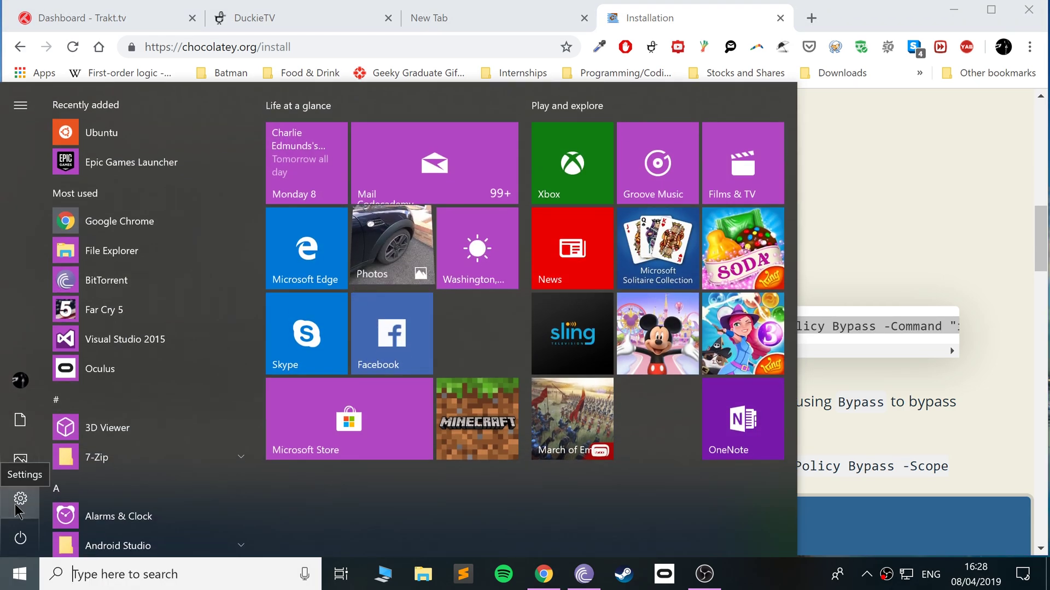
pyautogui.write('command')
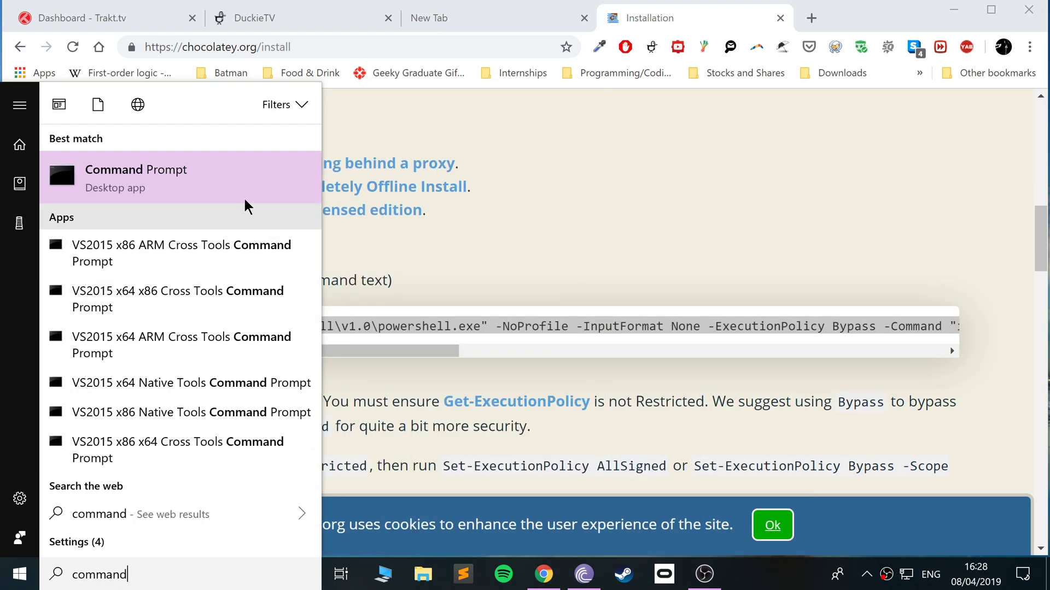
pyautogui.rightClick(161, 173)
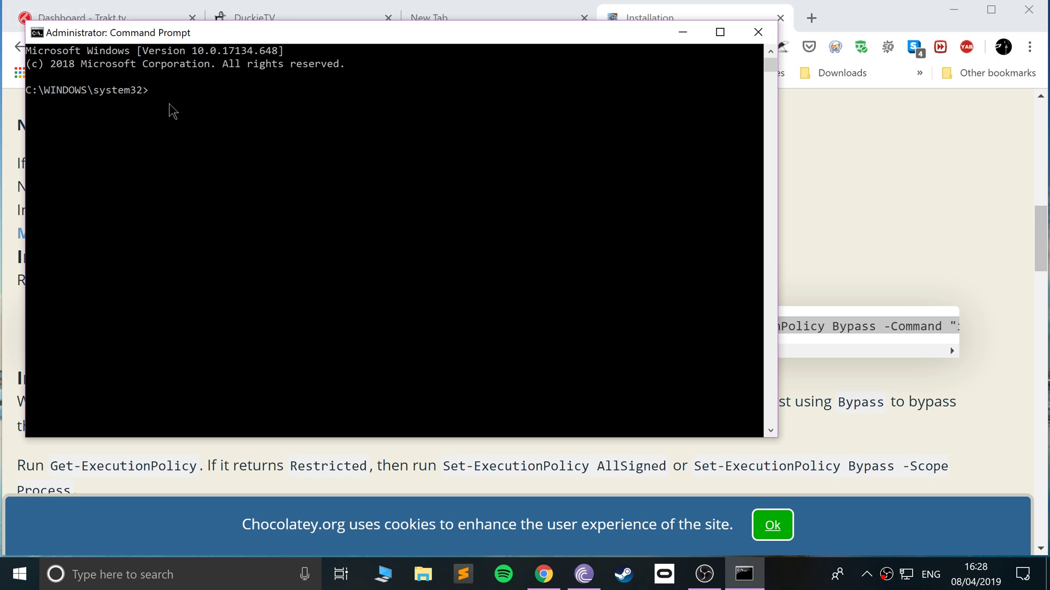
# Step: Paste and run the Chocolatey install command, then run choco to confirm v0.10.13
pyautogui.rightClick(164, 105)
pyautogui.press('Return')
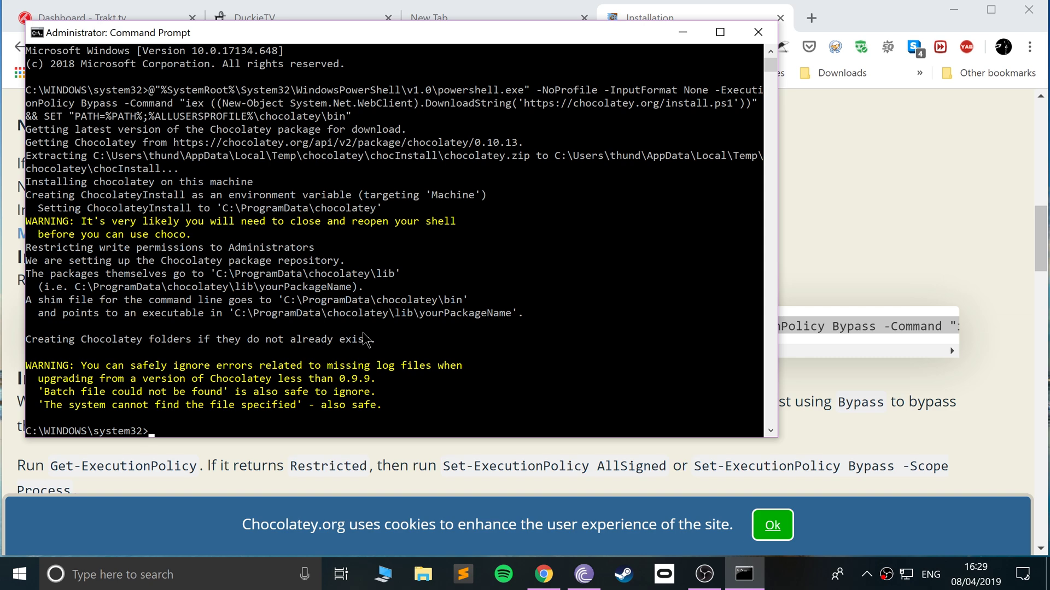
pyautogui.write('choco')
pyautogui.press('Return')
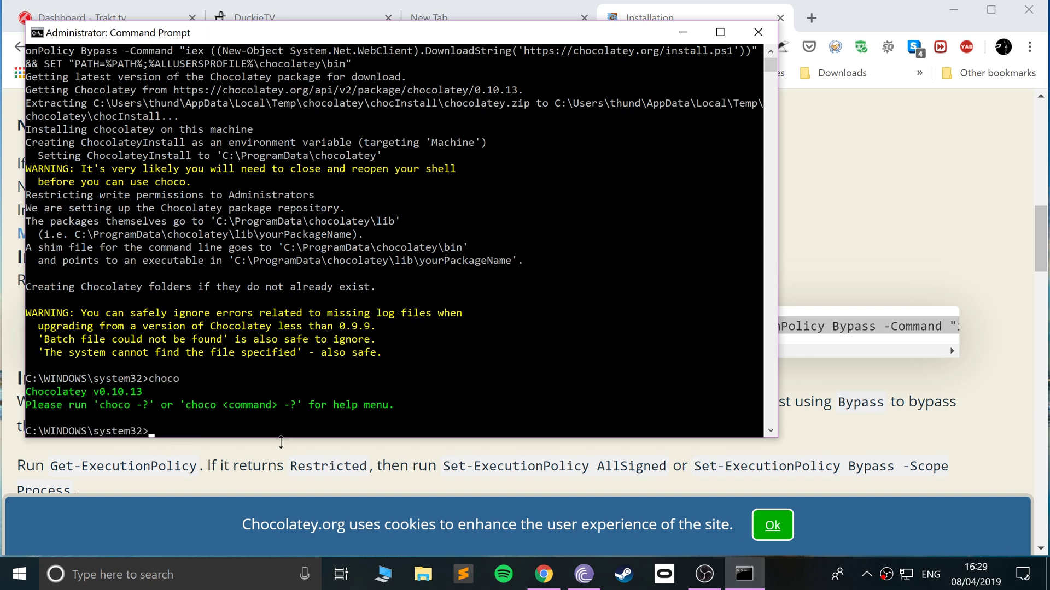
# Step: Open the Chocolatey community packages gallery and dismiss its welcome notice
pyautogui.click(879, 269)
pyautogui.scroll(5, 603, 312)
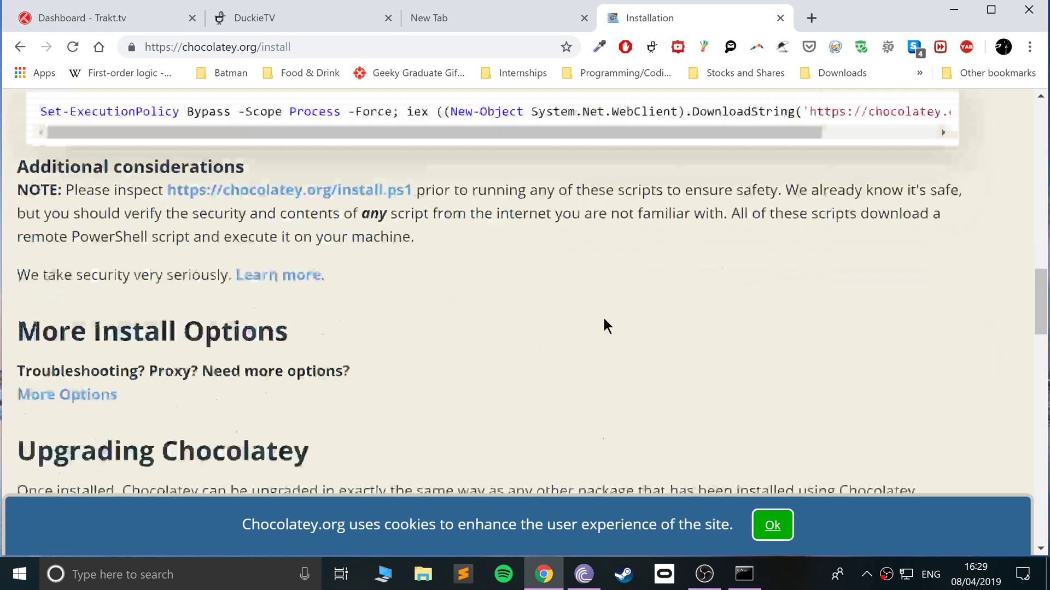
pyautogui.scroll(5, 598, 299)
pyautogui.scroll(5, 606, 229)
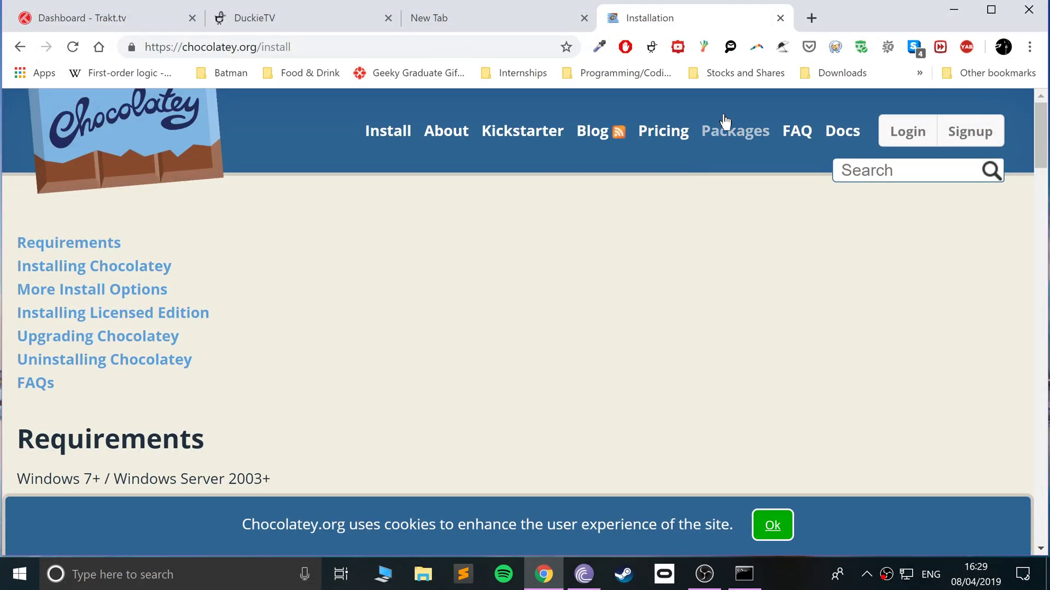
pyautogui.click(722, 138)
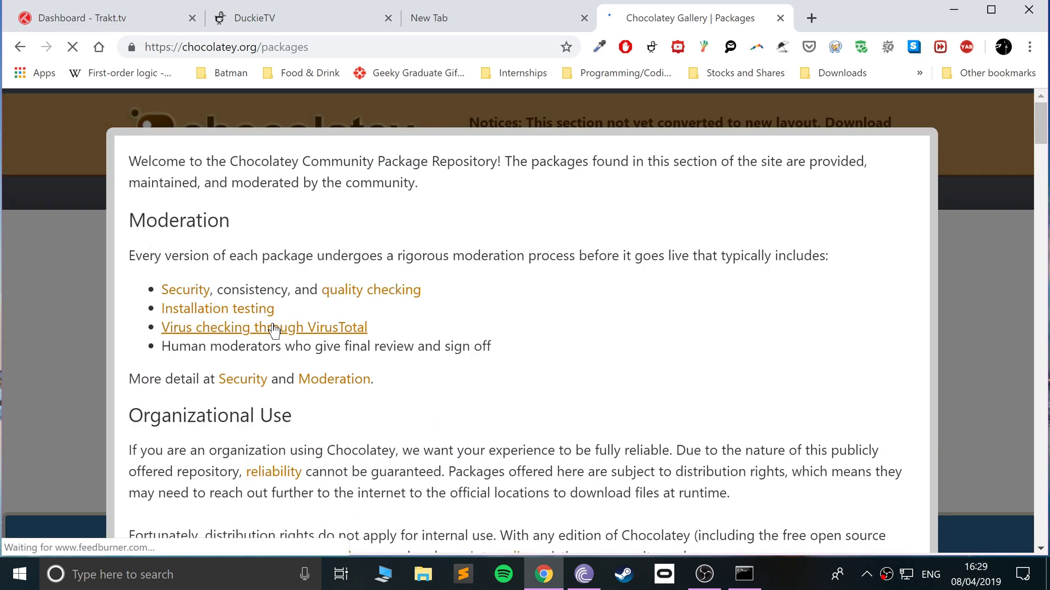
pyautogui.scroll(-3, 977, 430)
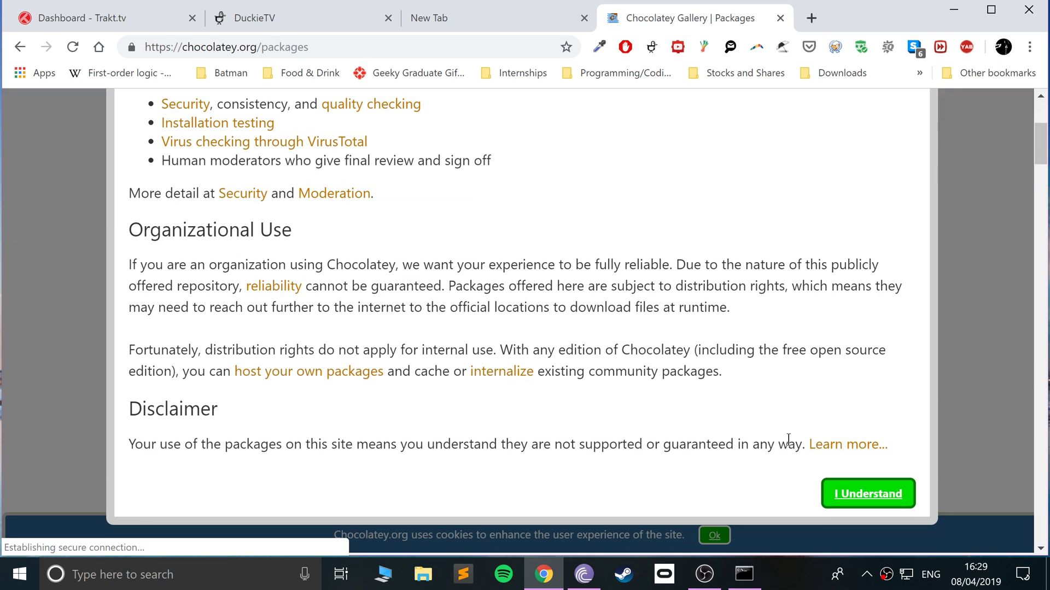
pyautogui.click(869, 494)
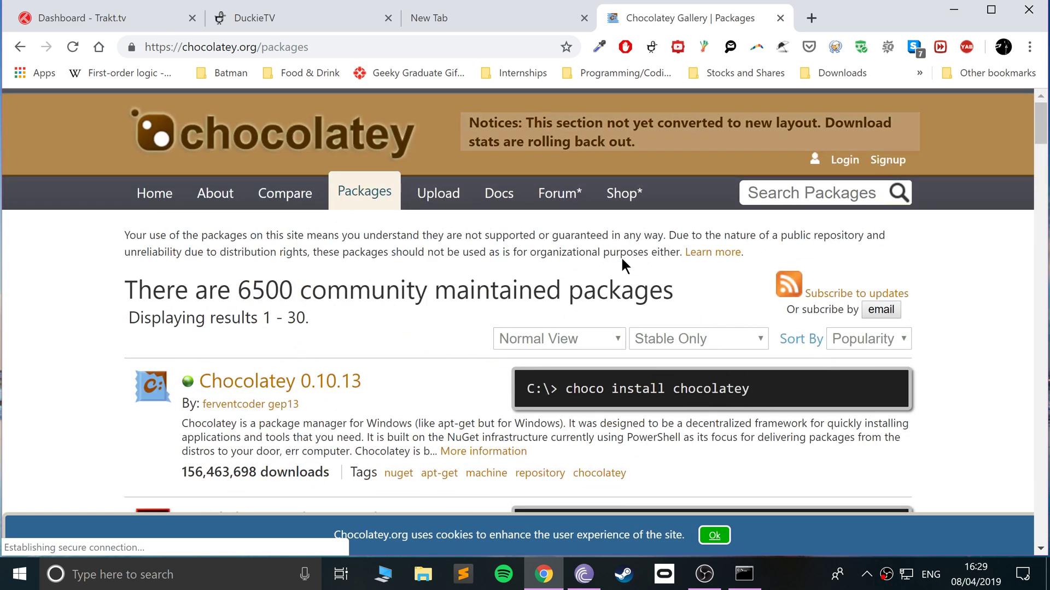
pyautogui.scroll(-6, 116, 355)
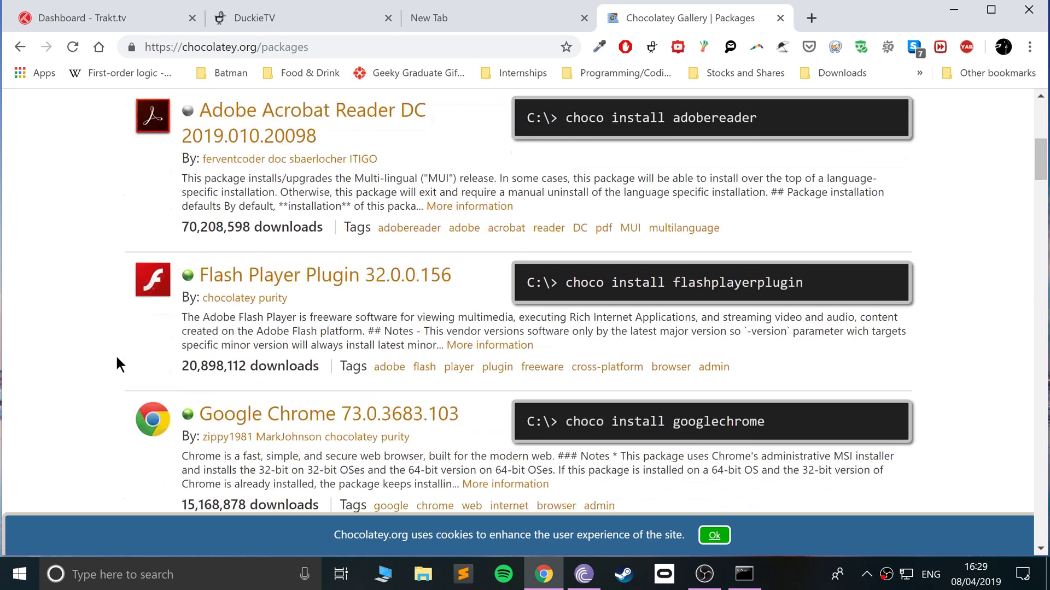
pyautogui.scroll(-5, 116, 355)
pyautogui.scroll(-6, 115, 354)
pyautogui.scroll(-4, 115, 354)
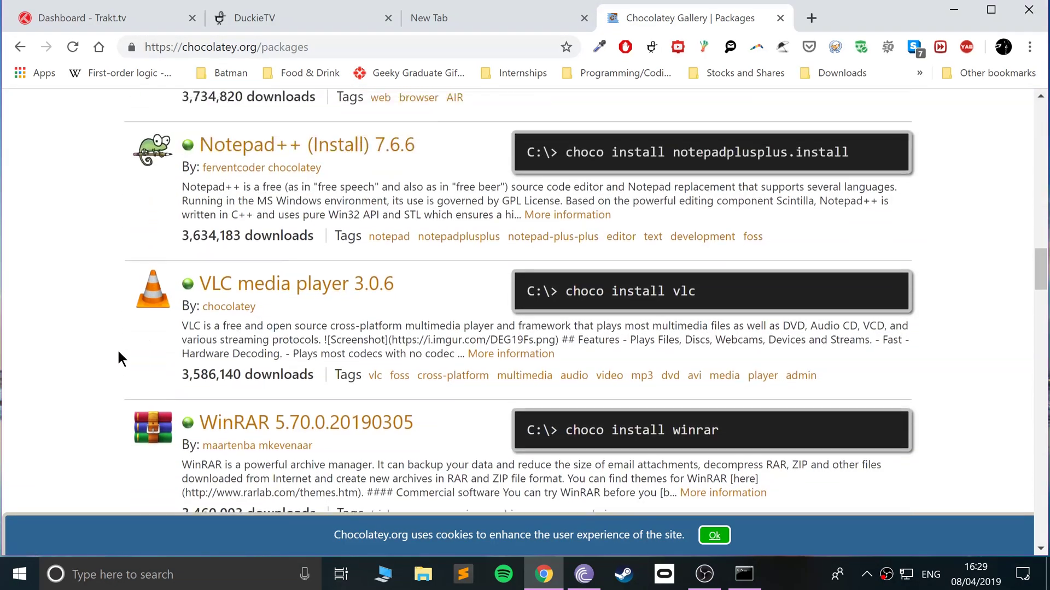
pyautogui.scroll(1, 119, 351)
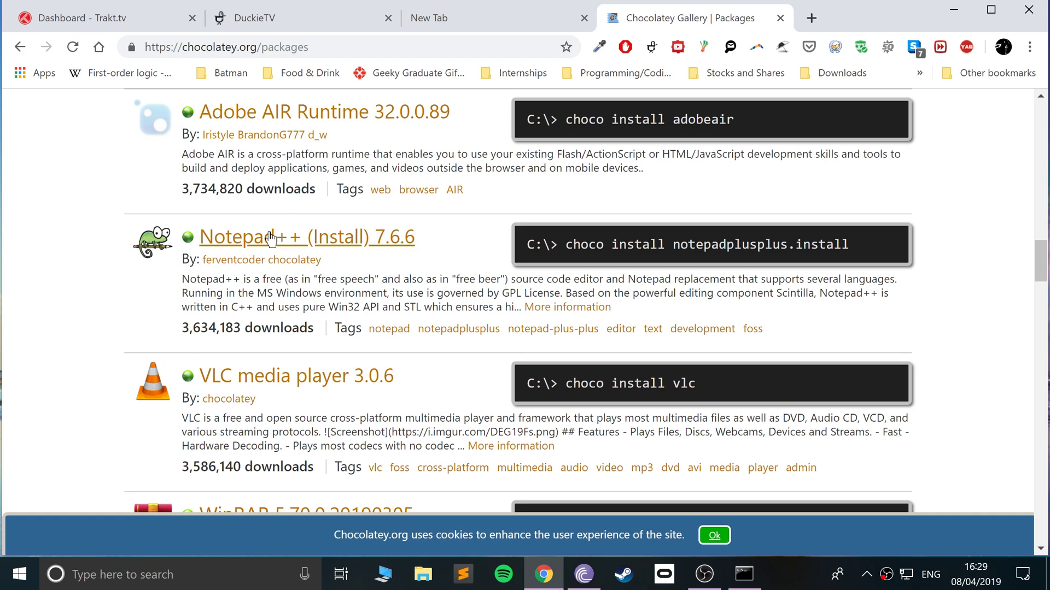
# Step: Search the PC for Notepad++ from Start, then clear and close the search
pyautogui.click(20, 575)
pyautogui.write('notepad++')
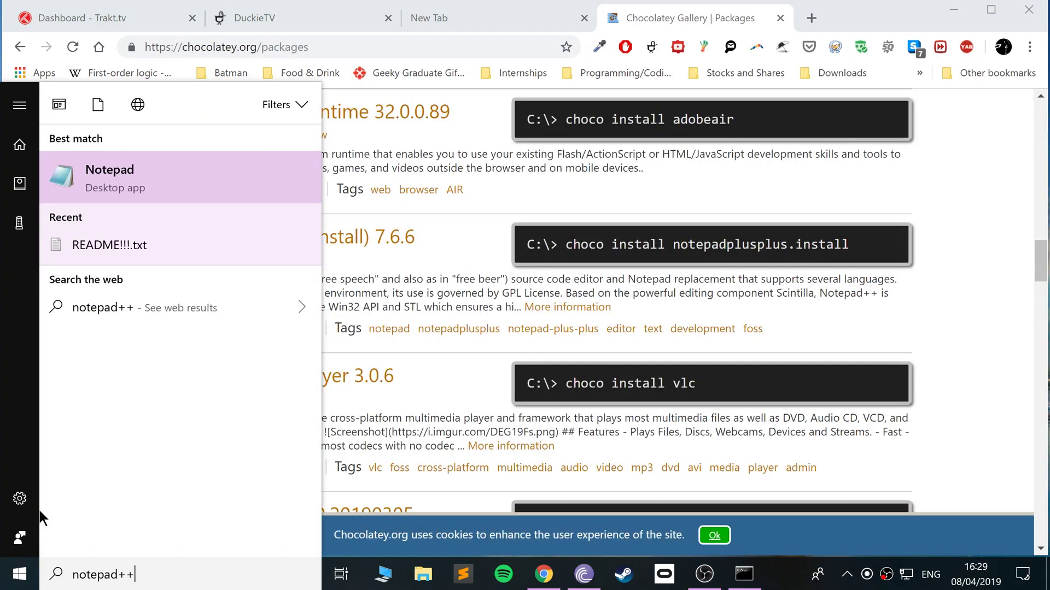
pyautogui.press('BackSpace')
pyautogui.press('BackSpace')
pyautogui.press('BackSpace')
pyautogui.press('BackSpace')
pyautogui.press('BackSpace')
pyautogui.press('BackSpace')
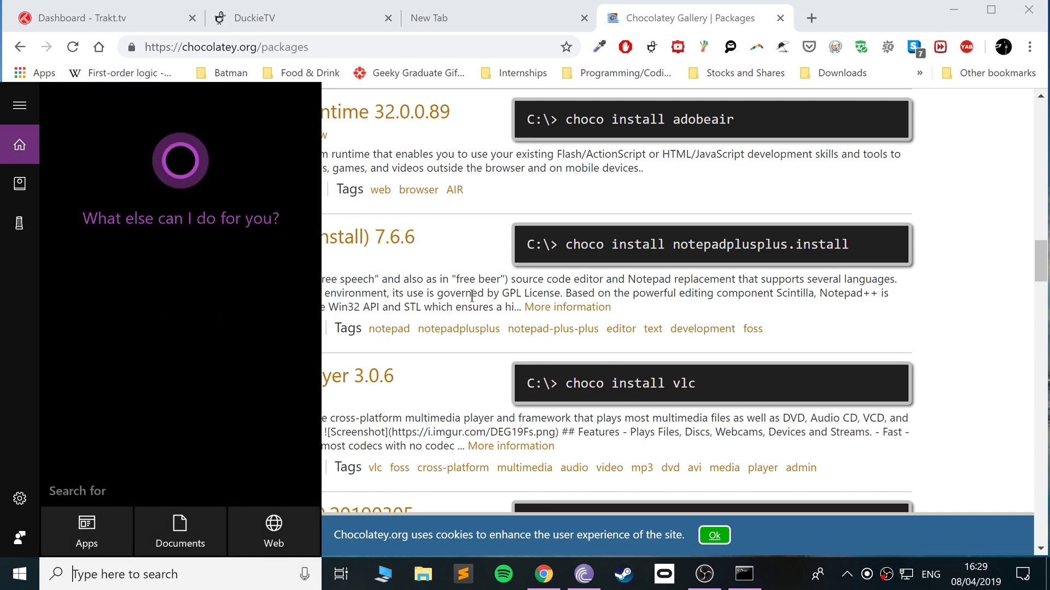
pyautogui.press('Escape')
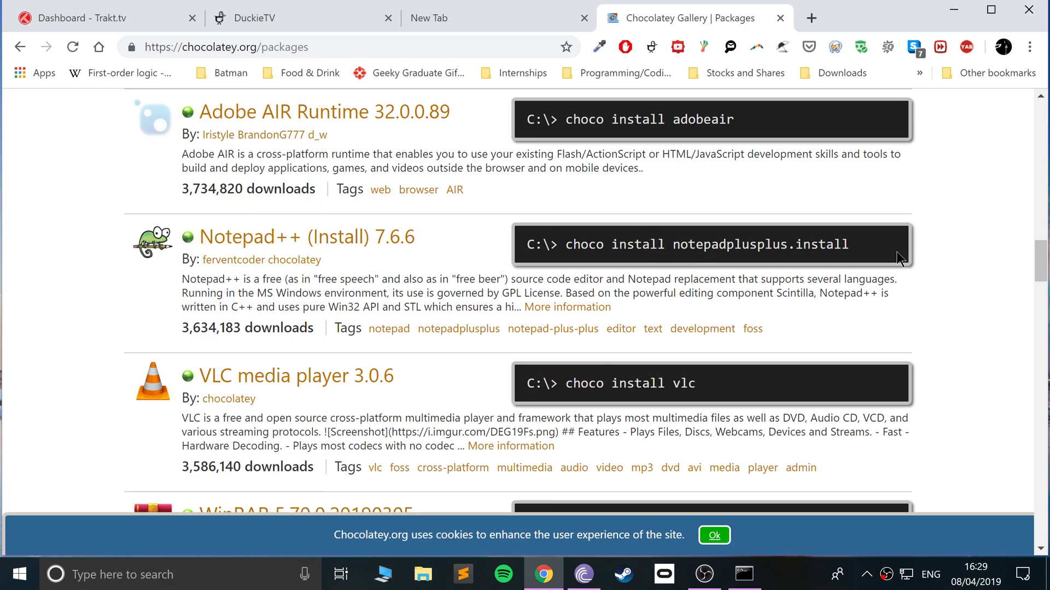
# Step: Highlight the notepadplusplus.install command, then the plain Notepad++ 7.6.6 install command
pyautogui.moveTo(892, 249); pyautogui.dragTo(566, 244)
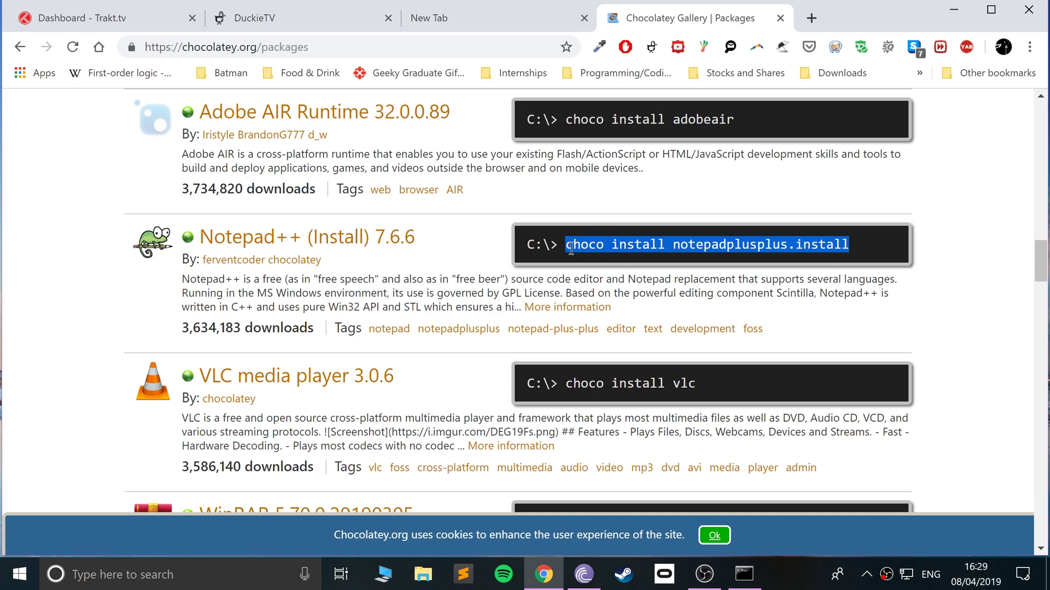
pyautogui.scroll(4, 417, 242)
pyautogui.scroll(-5, 451, 252)
pyautogui.scroll(-3, 450, 251)
pyautogui.scroll(-5, 435, 283)
pyautogui.scroll(-3, 435, 283)
pyautogui.scroll(-5, 432, 286)
pyautogui.moveTo(532, 279); pyautogui.dragTo(507, 348)
pyautogui.moveTo(717, 305); pyautogui.dragTo(557, 270)
pyautogui.click(557, 269)
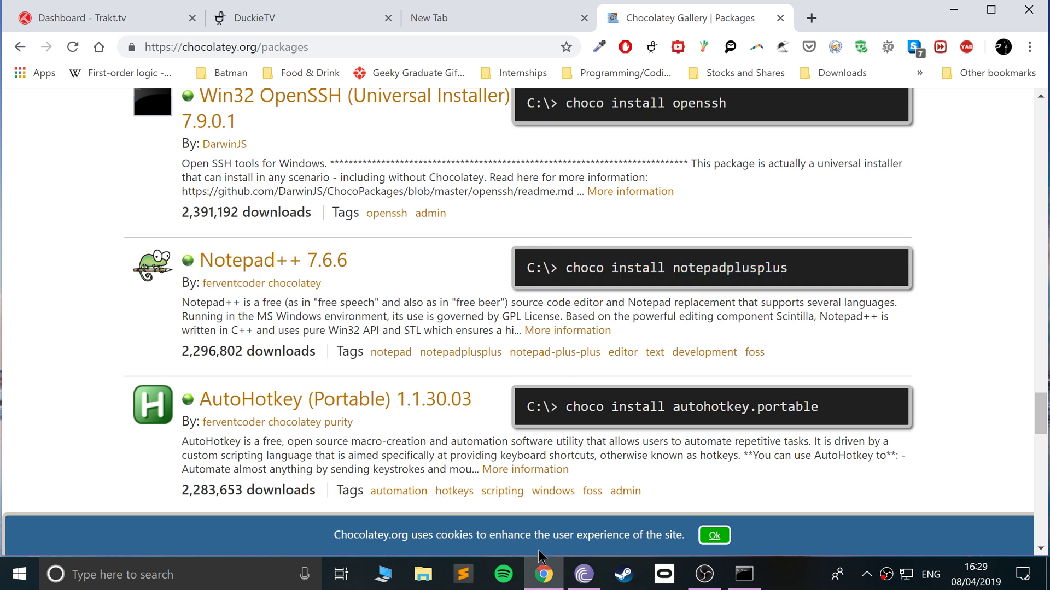
# Step: Bring the administrator Command Prompt forward and move it lower and to the right
pyautogui.click(744, 574)
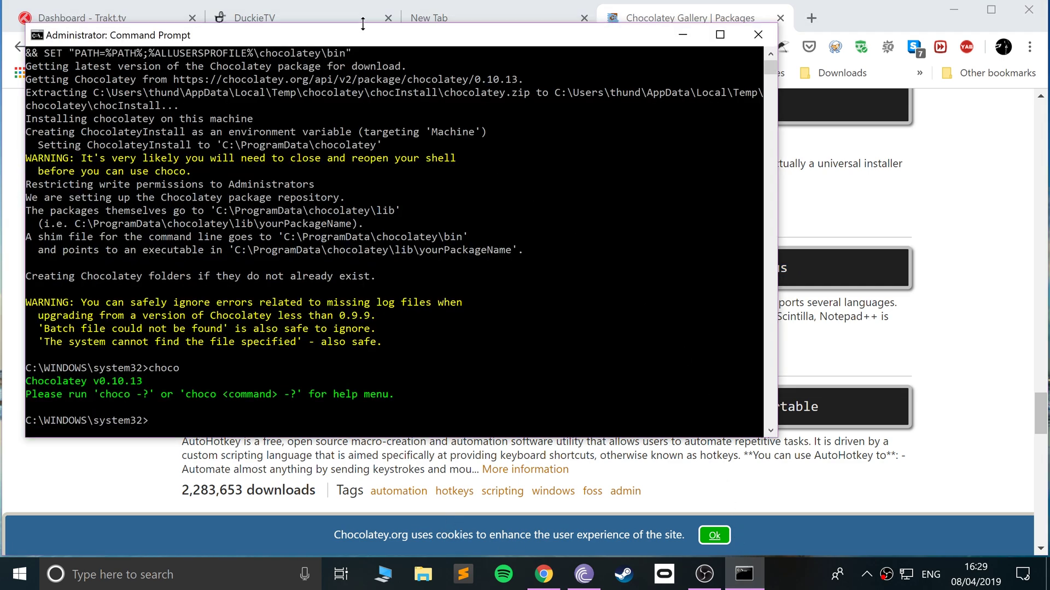
pyautogui.moveTo(357, 39)
pyautogui.mouseDown()
pyautogui.moveTo(947, 234)
pyautogui.moveTo(398, 245)
pyautogui.moveTo(439, 75)
pyautogui.mouseUp()
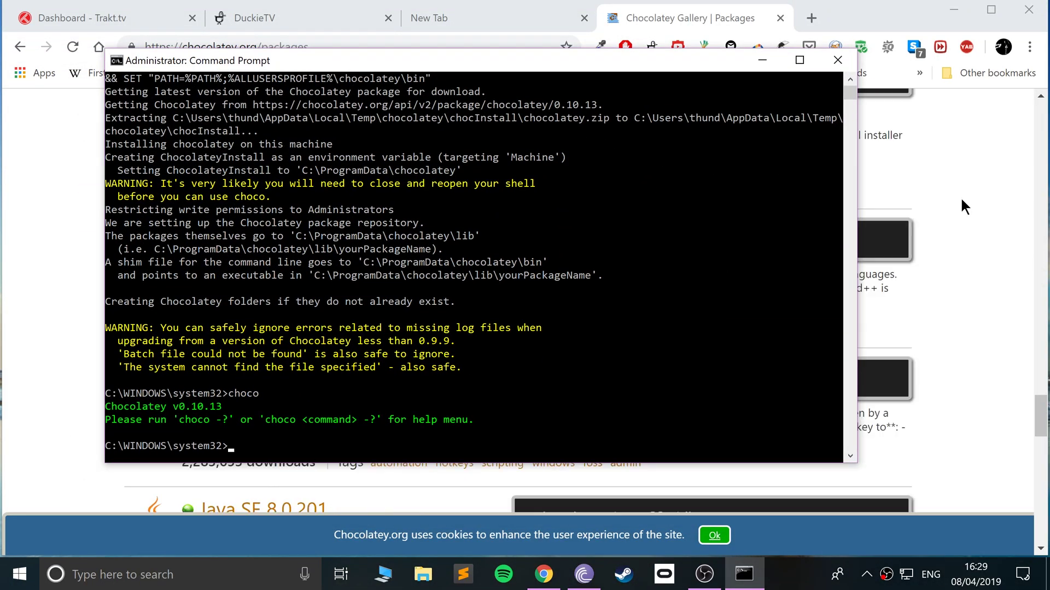
pyautogui.scroll(-3, 960, 198)
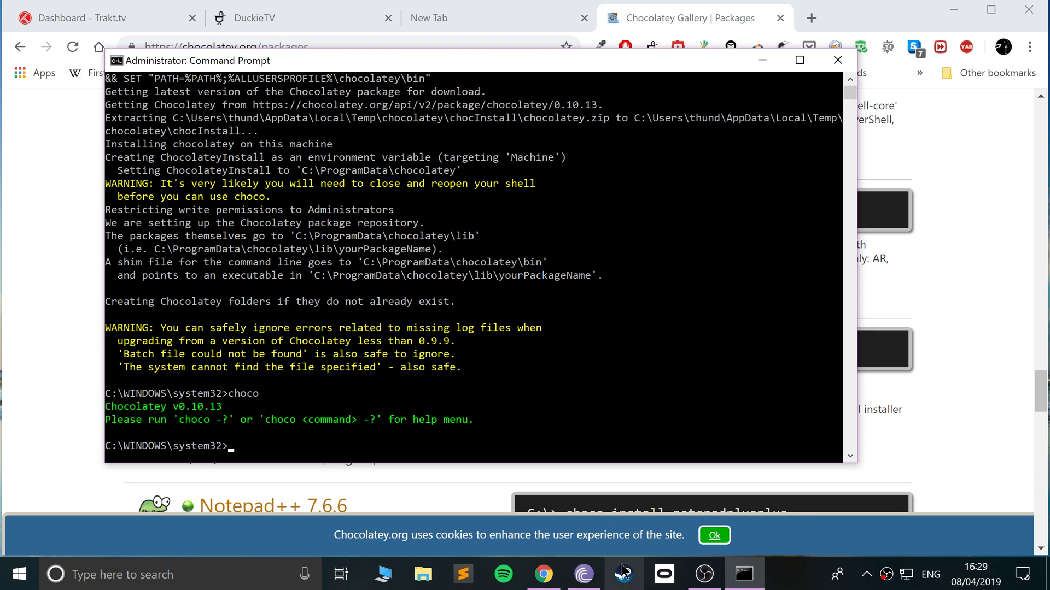
# Step: Run 'choco install notepadplusplus', accepting both script prompts to install Notepad++ 7.6.6
pyautogui.click(715, 536)
pyautogui.click(744, 574)
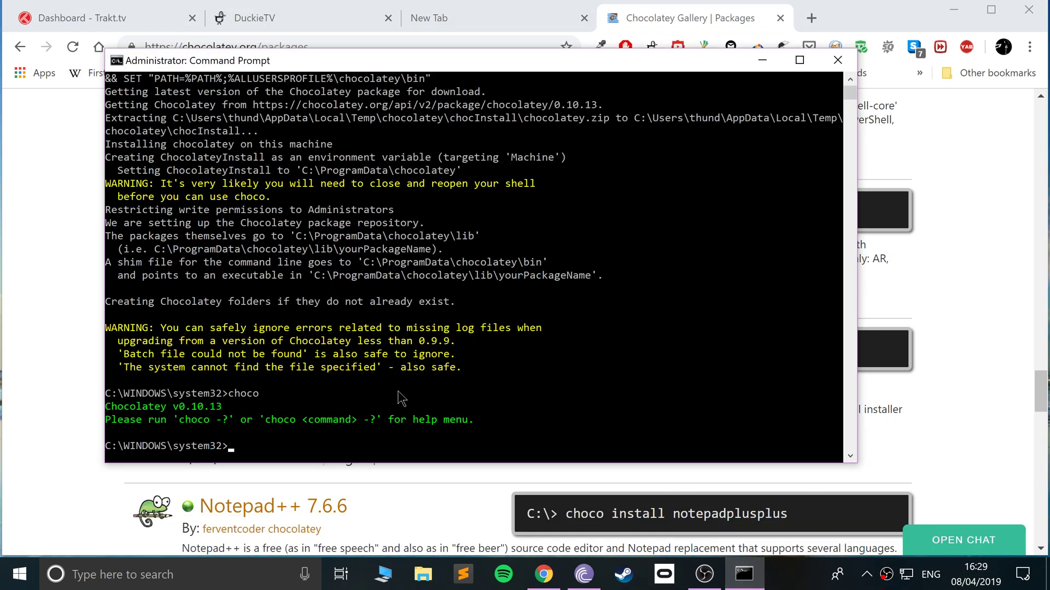
pyautogui.write('choco install notepadd')
pyautogui.press('BackSpace')
pyautogui.write('plusplus')
pyautogui.press('Return')
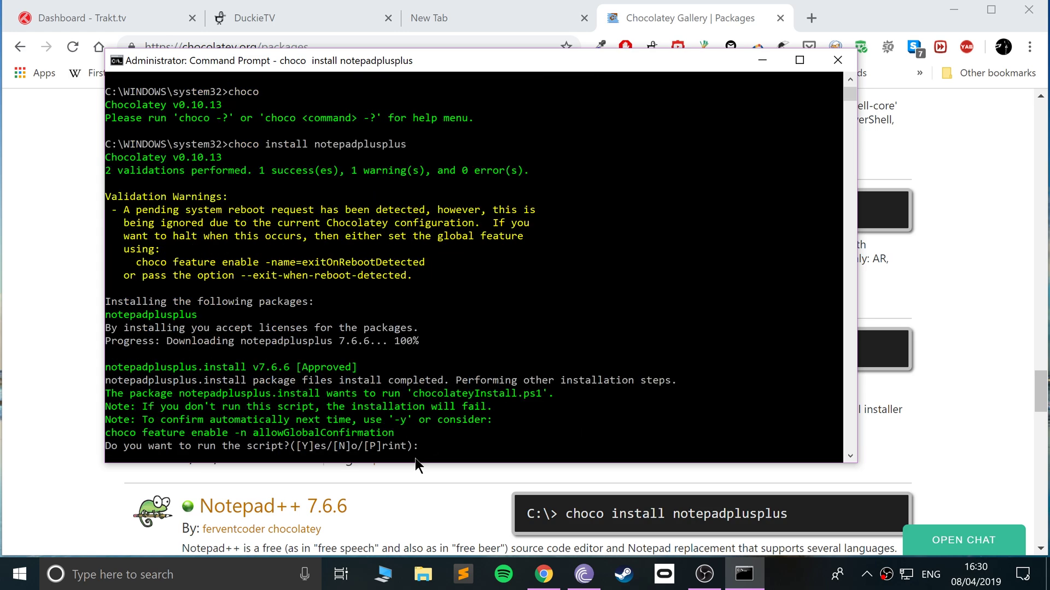
pyautogui.write('y')
pyautogui.press('Return')
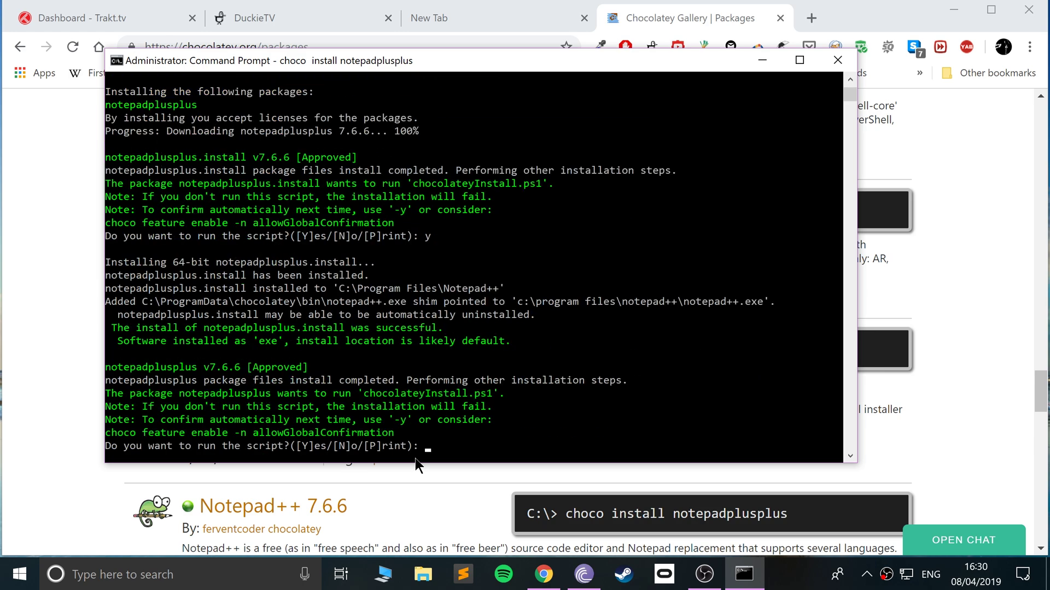
pyautogui.write('y')
pyautogui.press('Return')
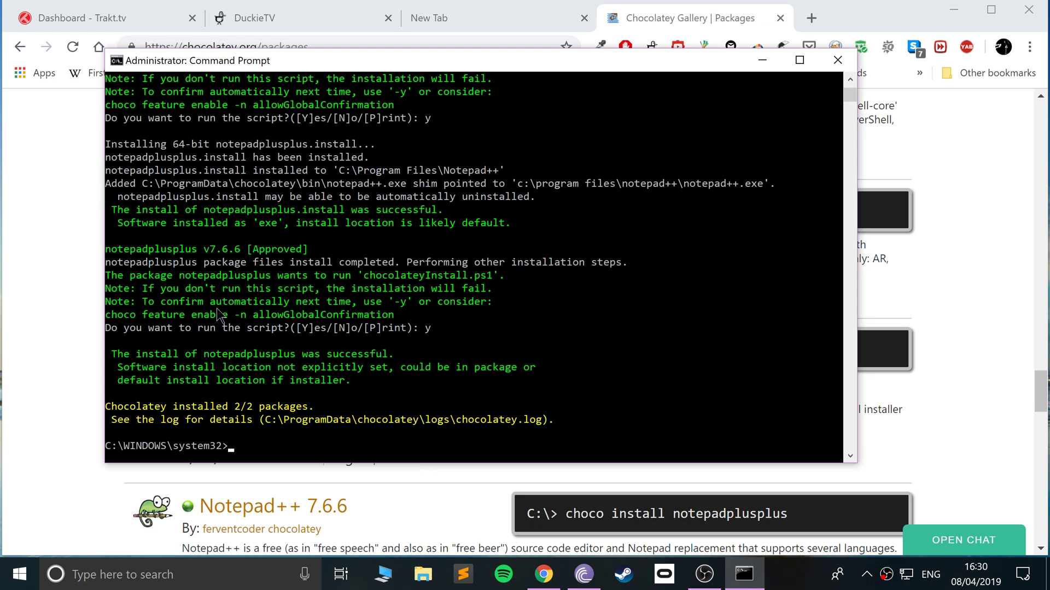
# Step: Launch Notepad++ from a Start menu search, then close its blank window
pyautogui.click(20, 575)
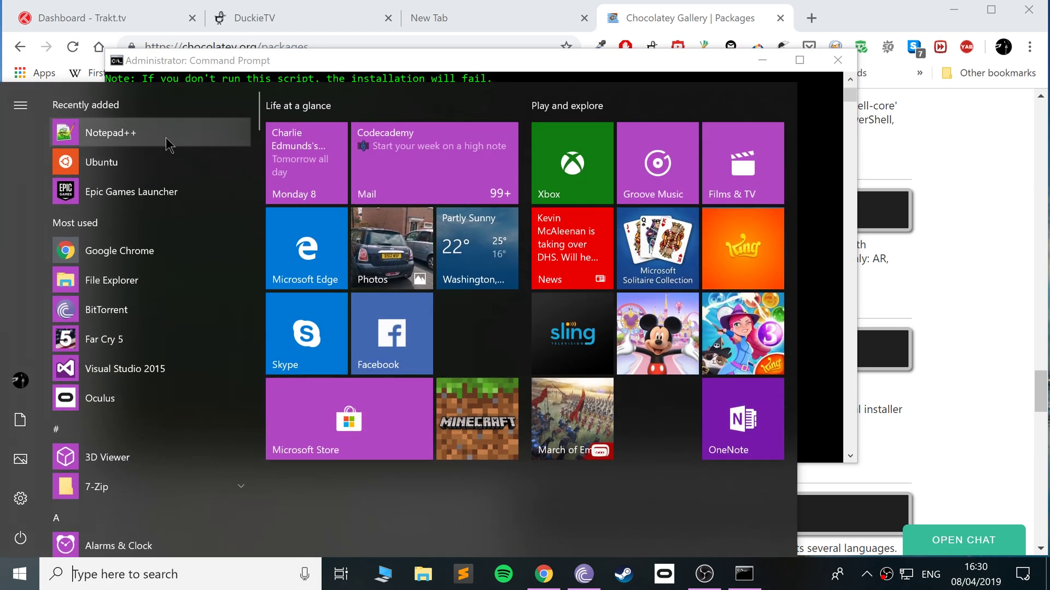
pyautogui.write('notepad++')
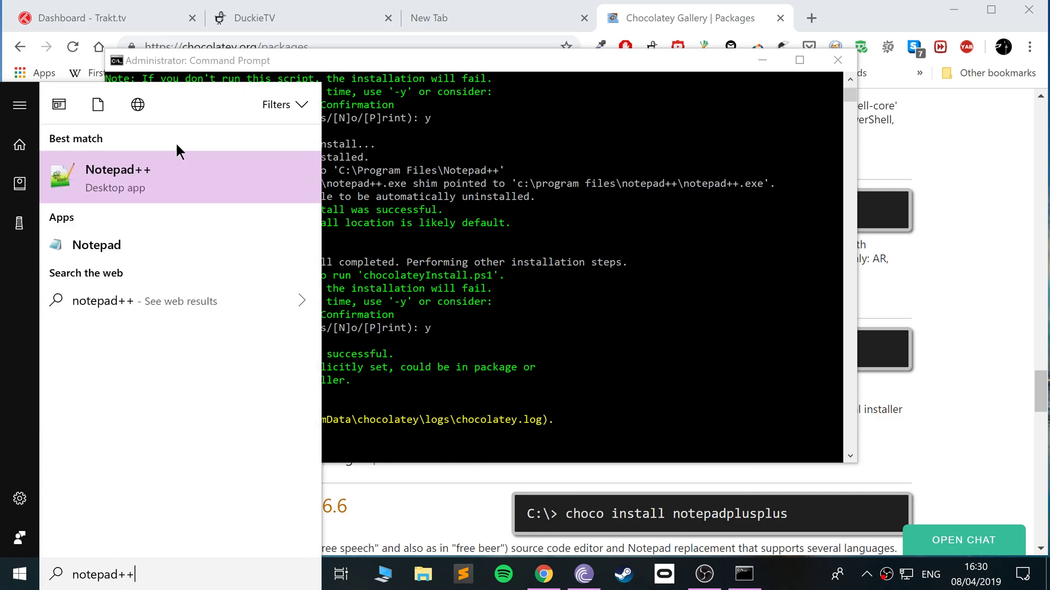
pyautogui.click(194, 185)
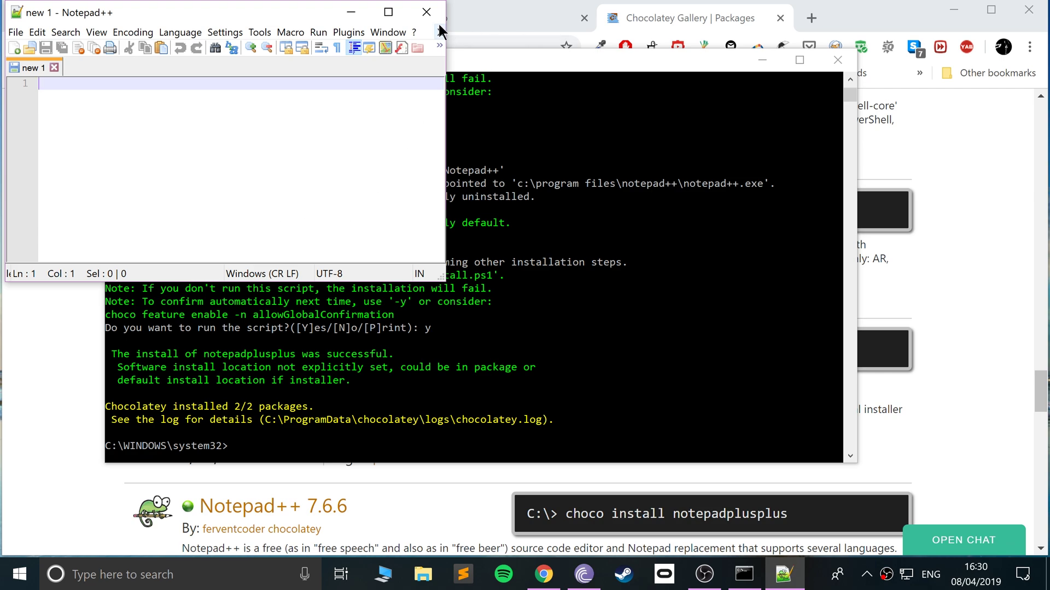
pyautogui.click(427, 12)
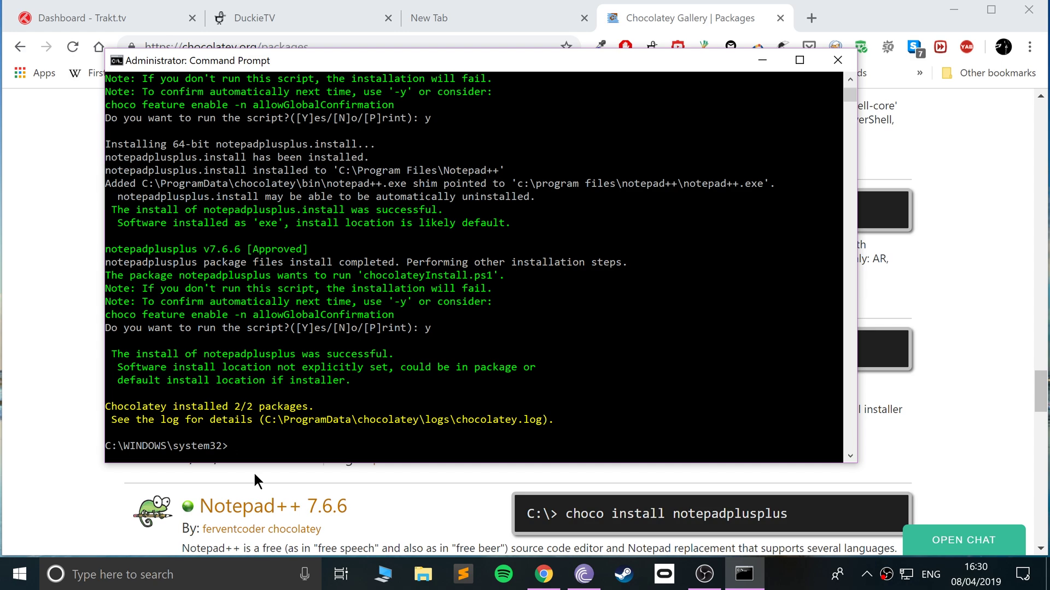
# Step: Find Notepad++ (64-bit x64) 7.6.6 in Programs and Features, then close the window
pyautogui.click(20, 575)
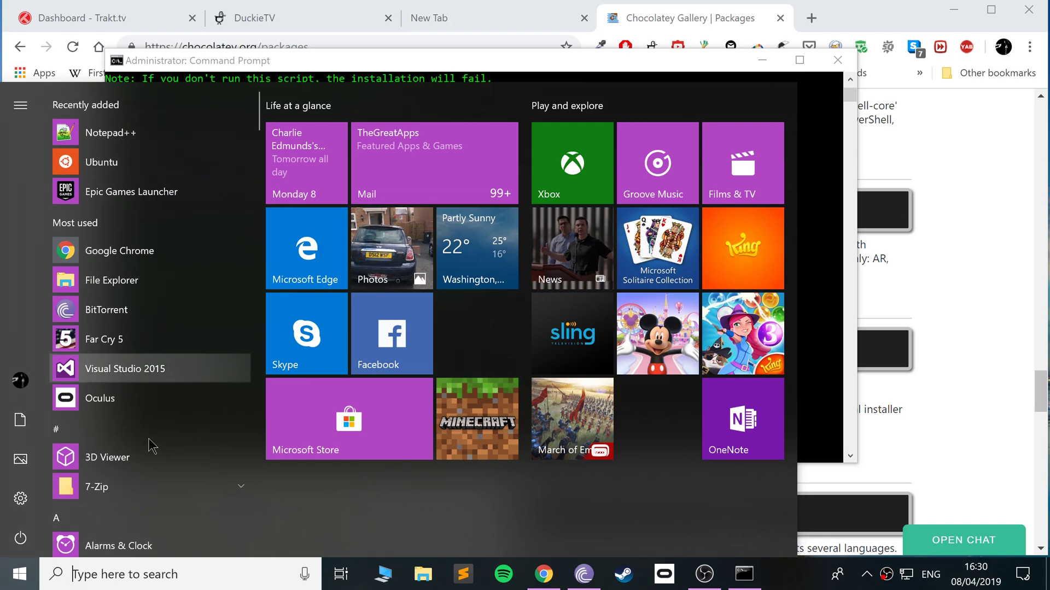
pyautogui.scroll(-5, 169, 539)
pyautogui.scroll(-5, 168, 539)
pyautogui.scroll(-5, 186, 520)
pyautogui.scroll(-3, 193, 500)
pyautogui.scroll(-2, 205, 469)
pyautogui.scroll(-3, 207, 470)
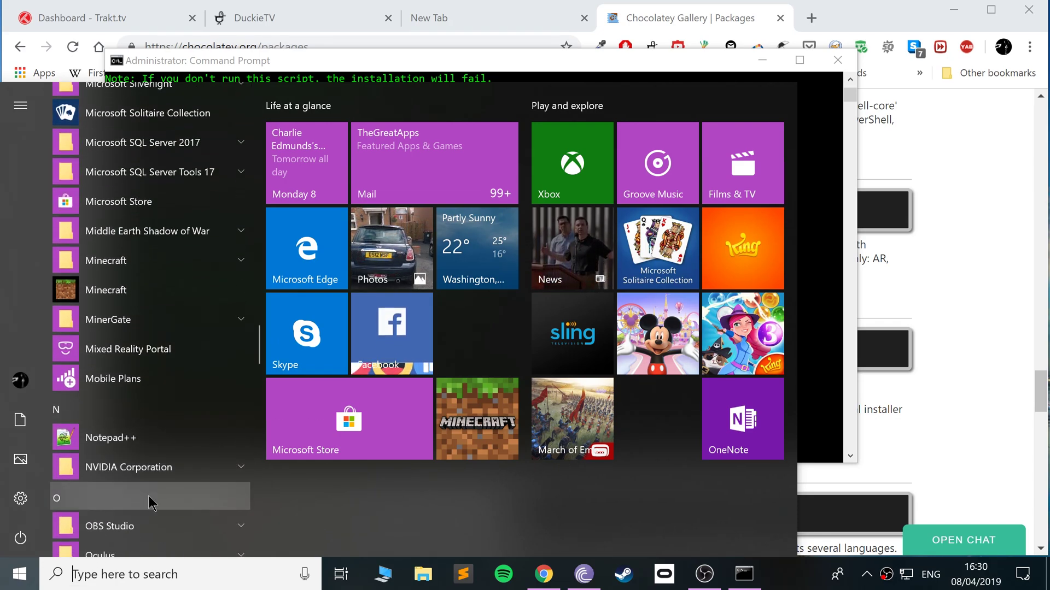
pyautogui.rightClick(130, 447)
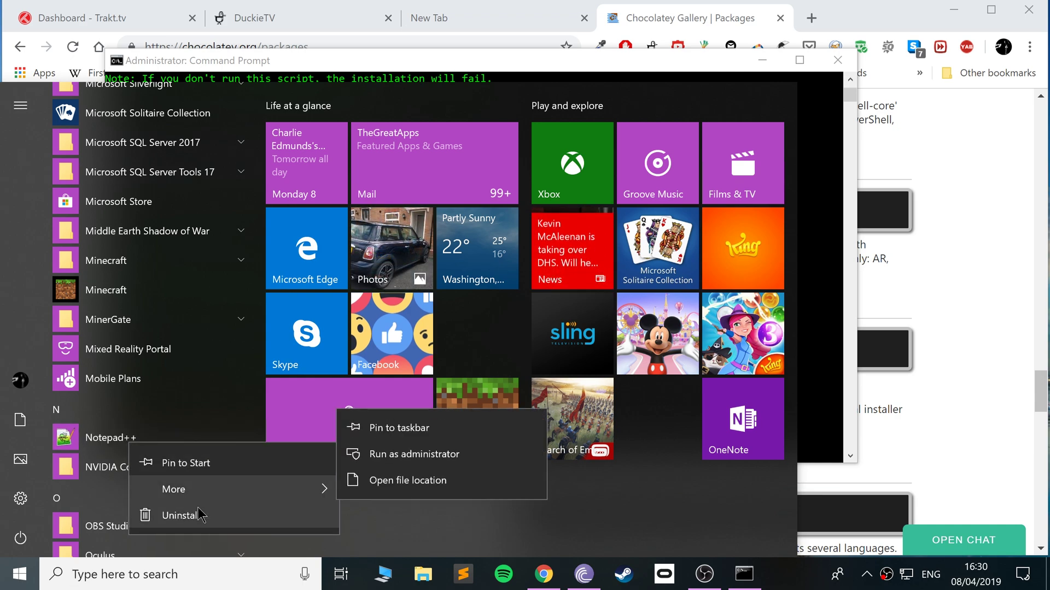
pyautogui.press('Escape')
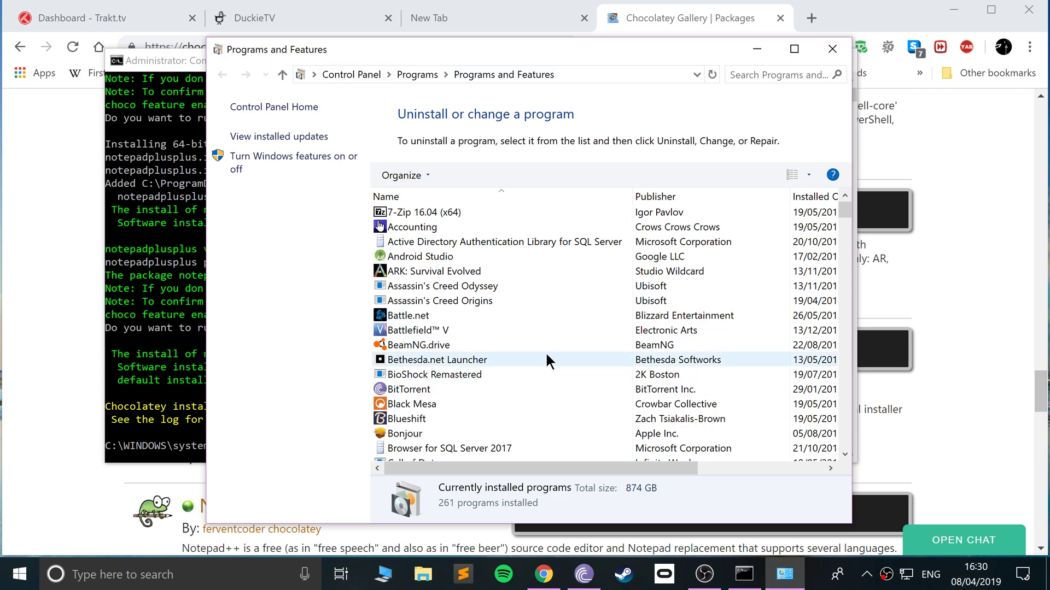
pyautogui.scroll(-7, 545, 352)
pyautogui.scroll(-8, 545, 351)
pyautogui.scroll(-8, 546, 351)
pyautogui.scroll(-8, 488, 392)
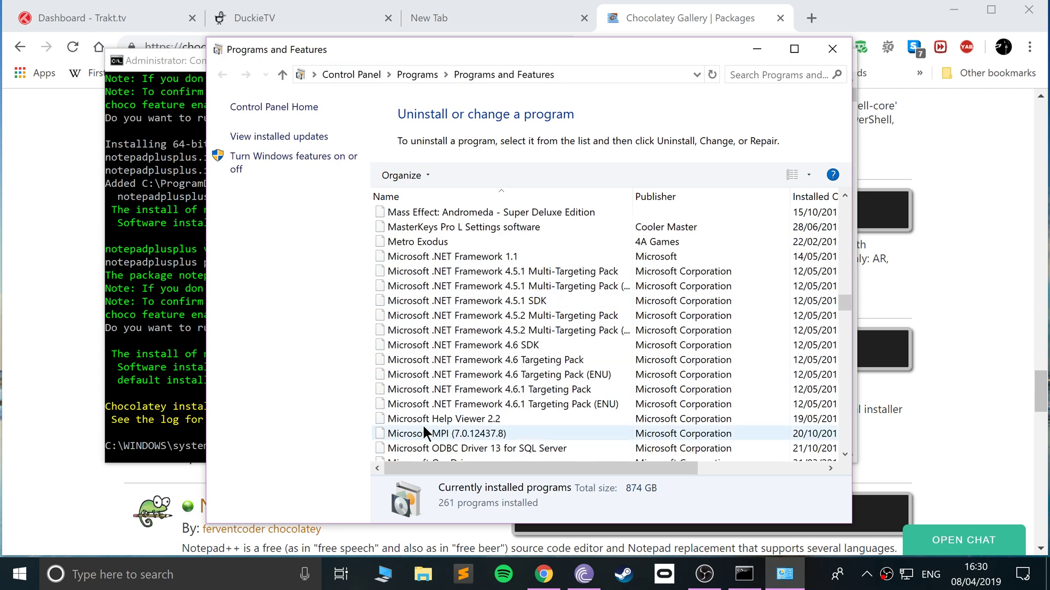
pyautogui.scroll(-7, 423, 424)
pyautogui.scroll(-7, 425, 416)
pyautogui.scroll(-7, 425, 420)
pyautogui.scroll(2, 445, 371)
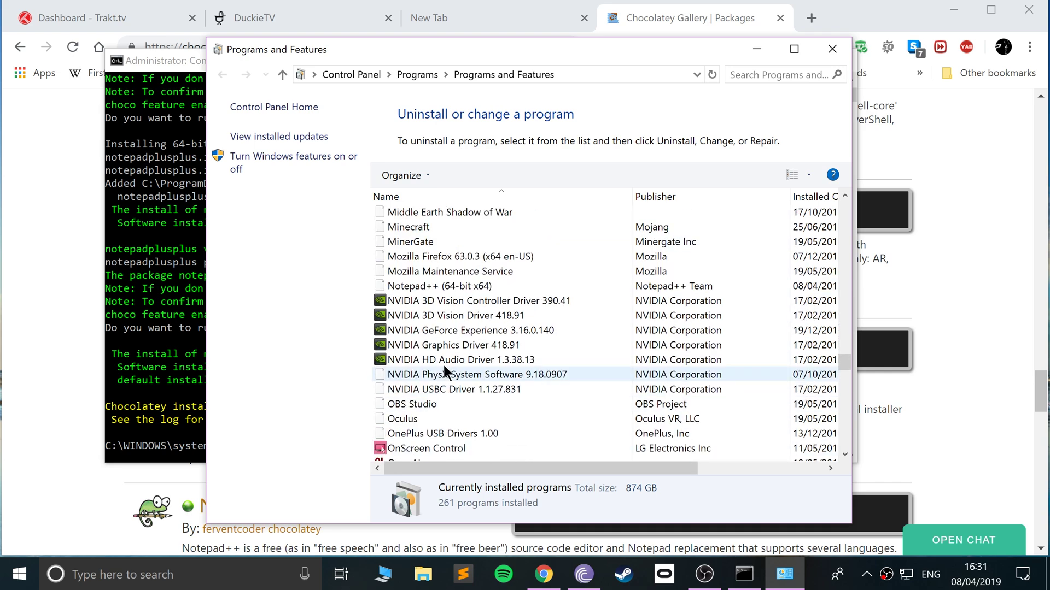
pyautogui.scroll(1, 445, 257)
pyautogui.scroll(-3, 444, 258)
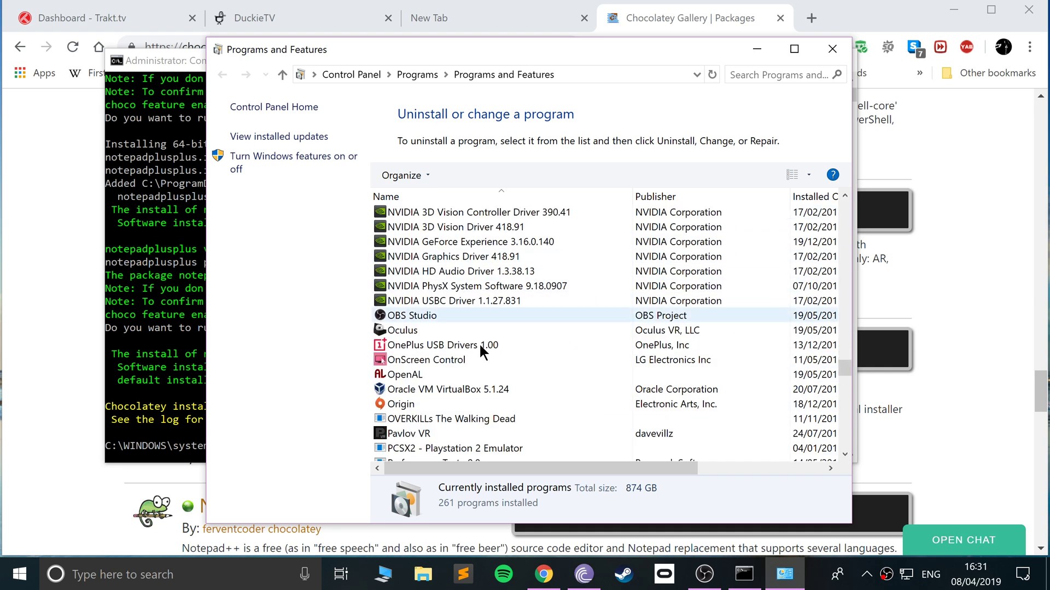
pyautogui.scroll(2, 453, 325)
pyautogui.click(443, 285)
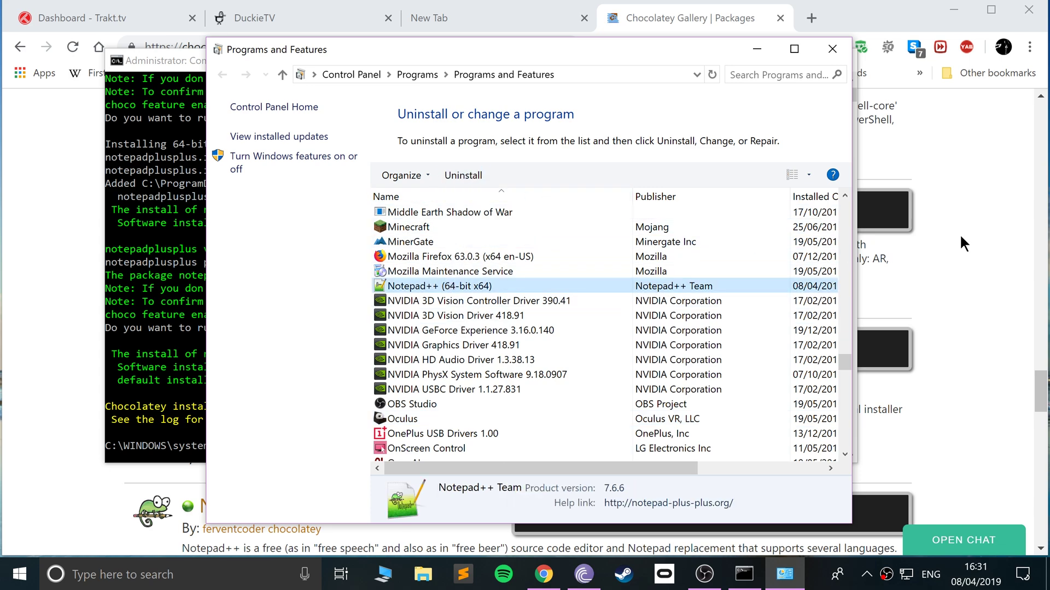
pyautogui.click(849, 40)
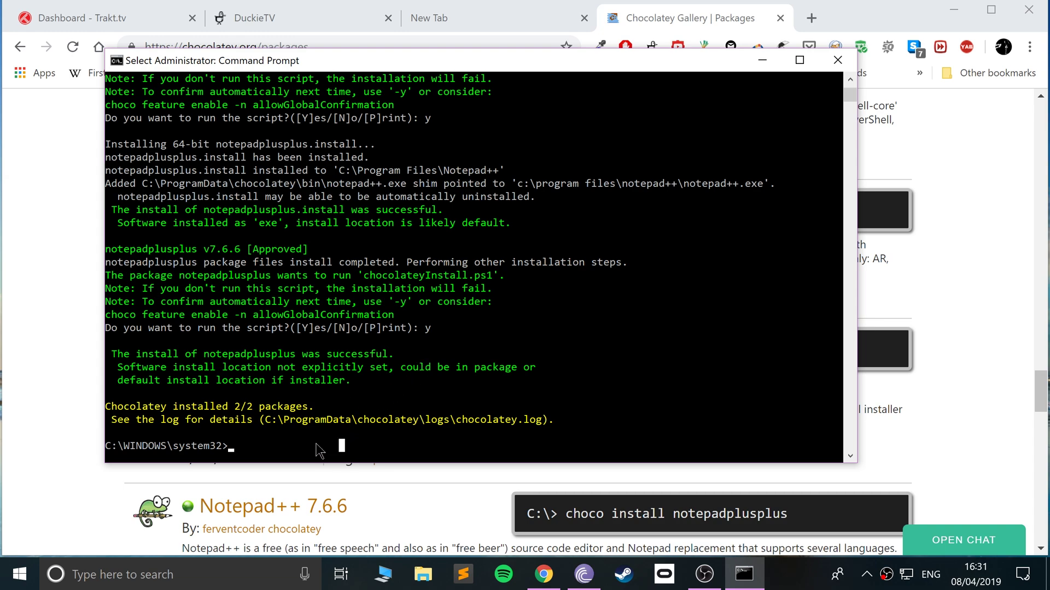
# Step: Run 'choco uninstall notepadplusplus' from the pasted command, confirming both prompts
pyautogui.rightClick(361, 451)
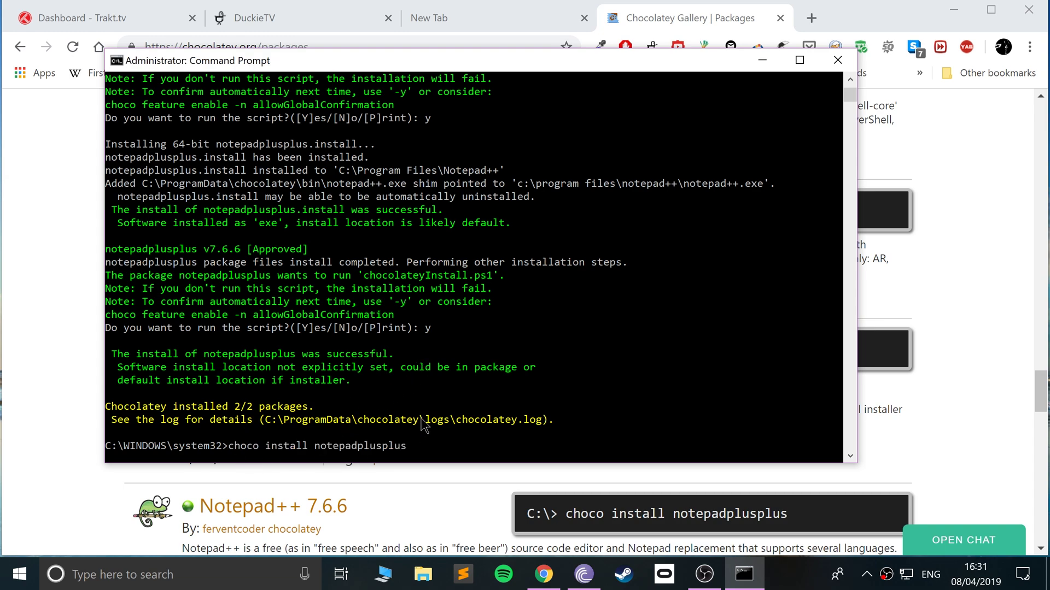
pyautogui.press('Left')
pyautogui.press('Left')
pyautogui.press('Left')
pyautogui.press('Left')
pyautogui.press('Left')
pyautogui.press('Left')
pyautogui.press('Left')
pyautogui.press('Left')
pyautogui.press('Left')
pyautogui.press('Left')
pyautogui.write('un')
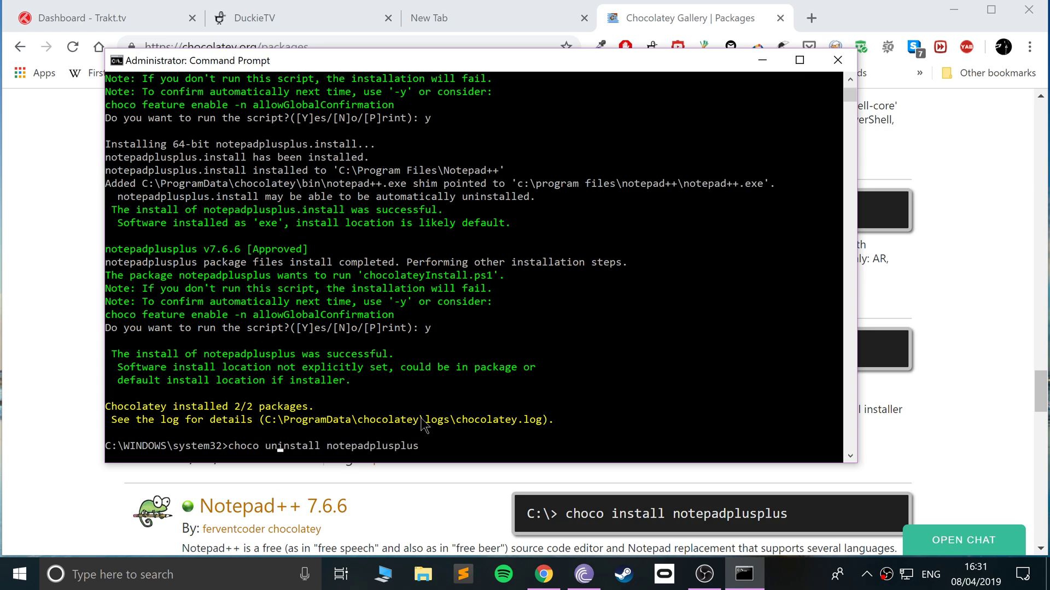
pyautogui.press('Return')
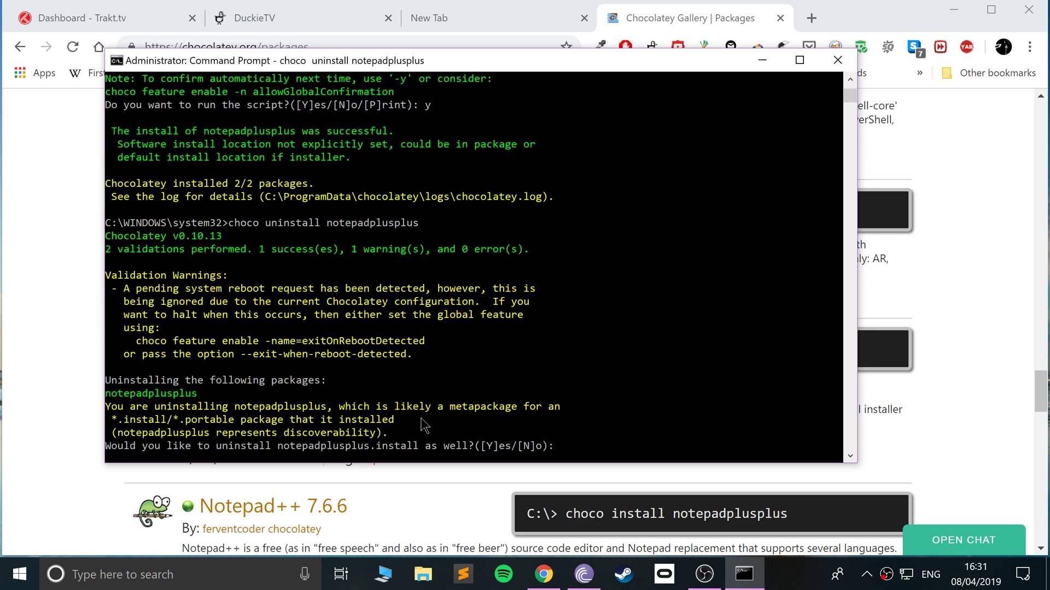
pyautogui.write('y')
pyautogui.press('Return')
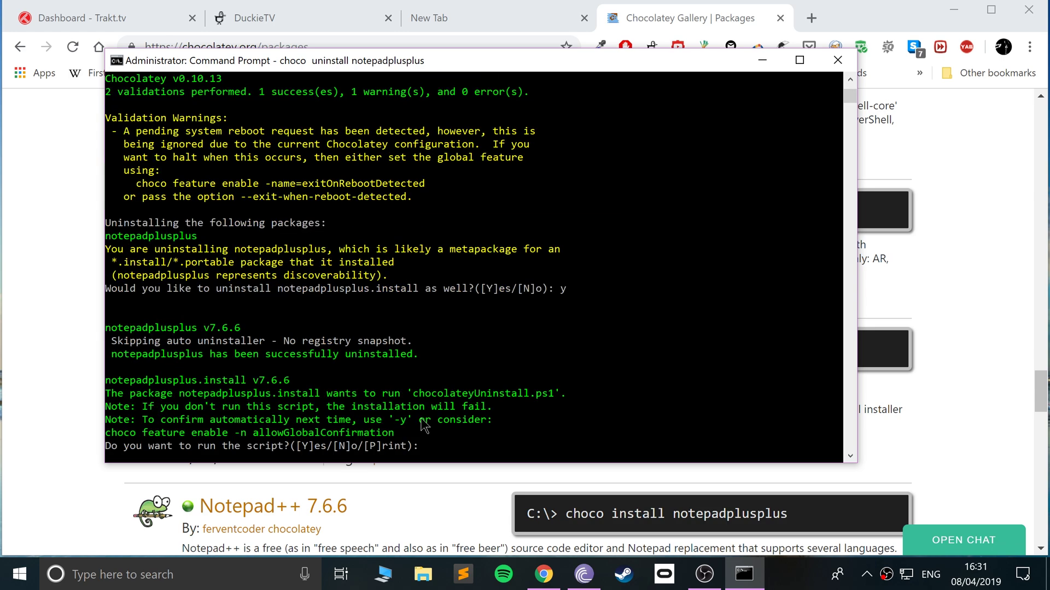
pyautogui.write('y')
pyautogui.press('Return')
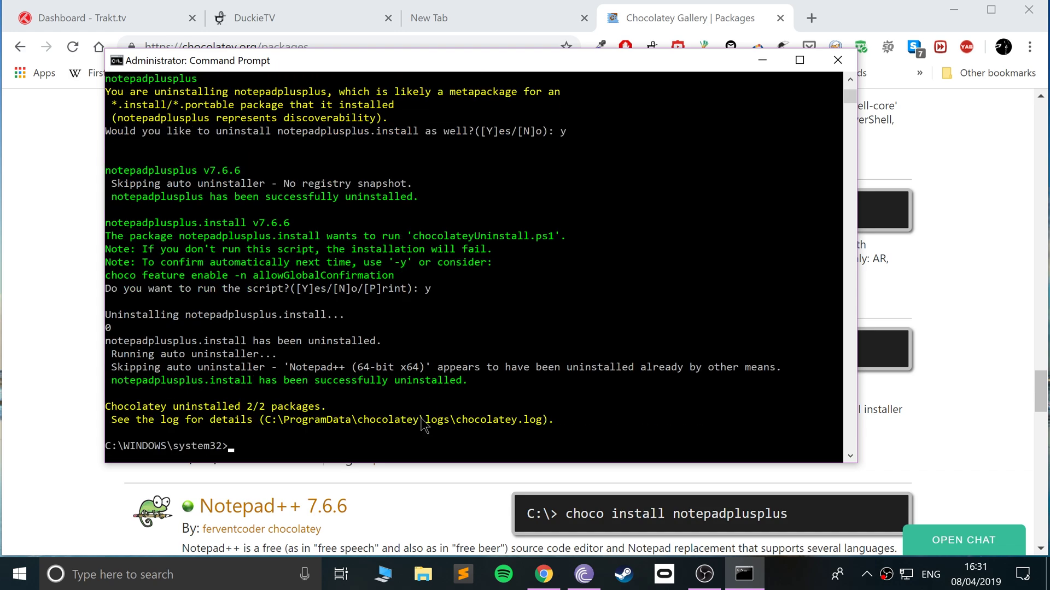
# Step: Confirm a Start menu search for 'notepad++' finds only Notepad, then return to Chrome's Chocolatey packages page
pyautogui.click(20, 574)
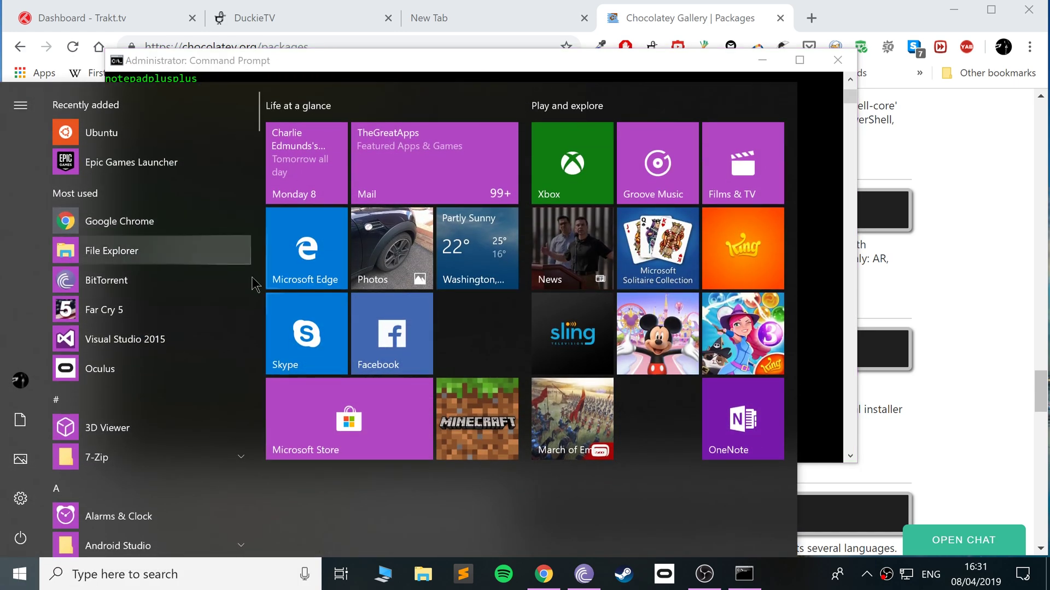
pyautogui.scroll(-5, 239, 377)
pyautogui.scroll(-5, 239, 378)
pyautogui.scroll(-5, 223, 386)
pyautogui.scroll(-1, 223, 386)
pyautogui.scroll(2, 220, 392)
pyautogui.write('notepad')
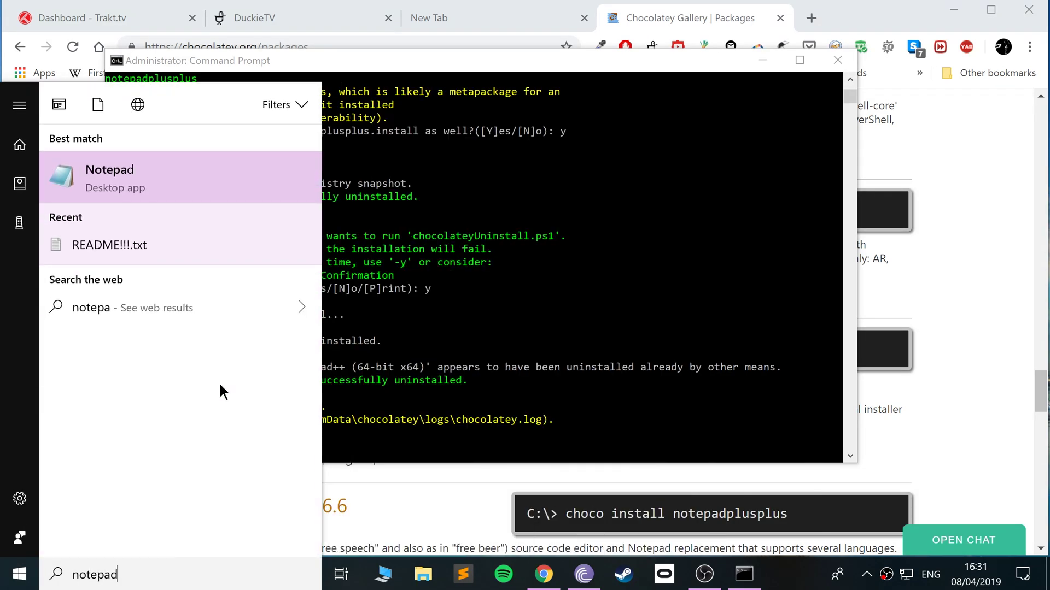
pyautogui.write('++')
pyautogui.click(720, 410)
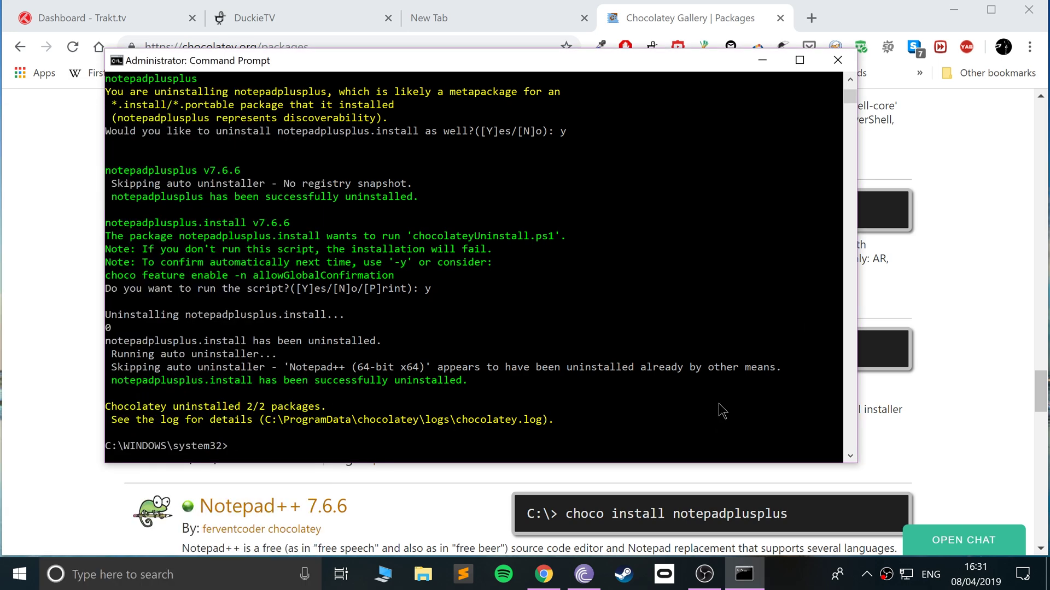
pyautogui.click(434, 510)
pyautogui.scroll(1, 424, 516)
pyautogui.scroll(10, 435, 500)
pyautogui.scroll(10, 410, 377)
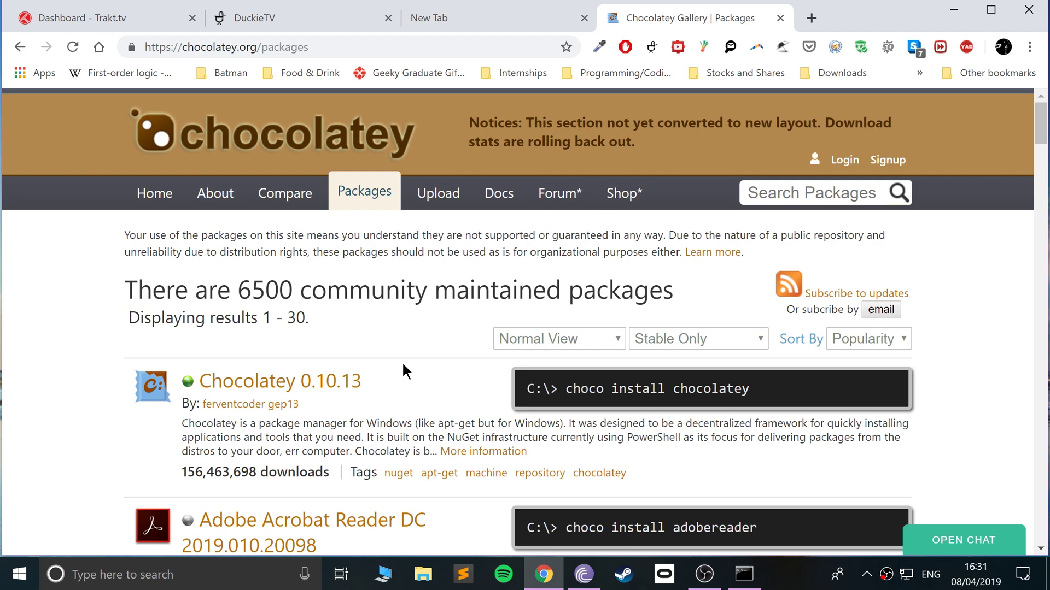
pyautogui.moveTo(279, 291); pyautogui.dragTo(407, 295)
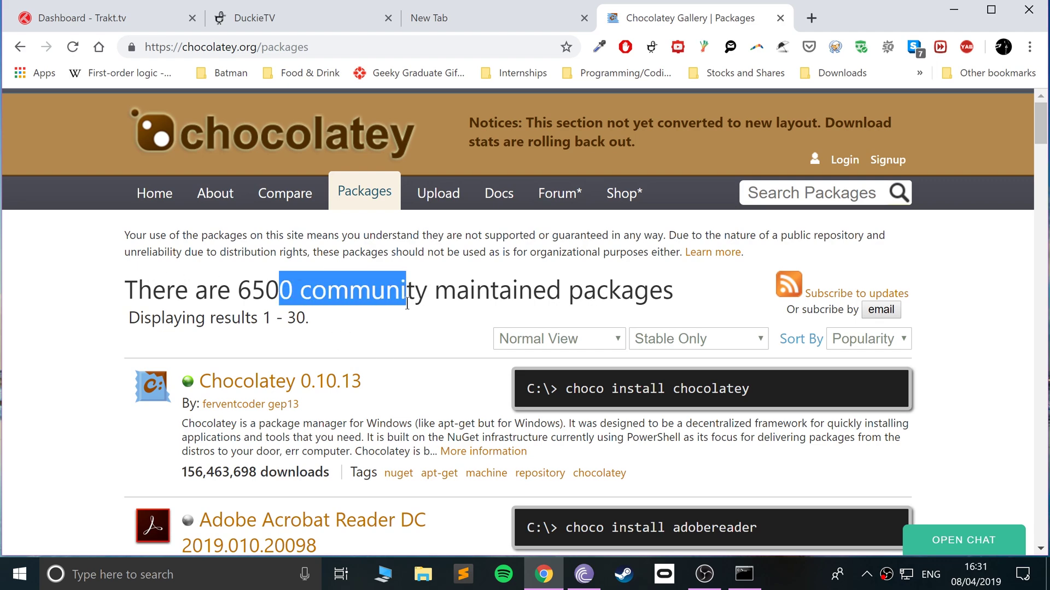
pyautogui.click(80, 416)
pyautogui.scroll(-2, 80, 416)
pyautogui.scroll(-3, 79, 414)
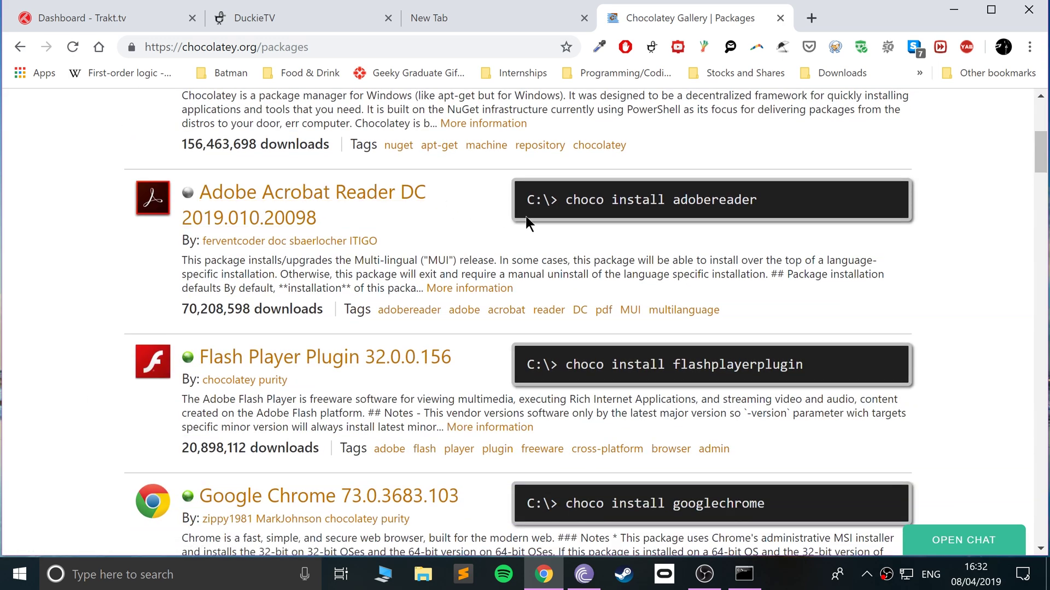
pyautogui.scroll(-5, 526, 216)
pyautogui.scroll(-5, 352, 240)
pyautogui.scroll(-5, 377, 261)
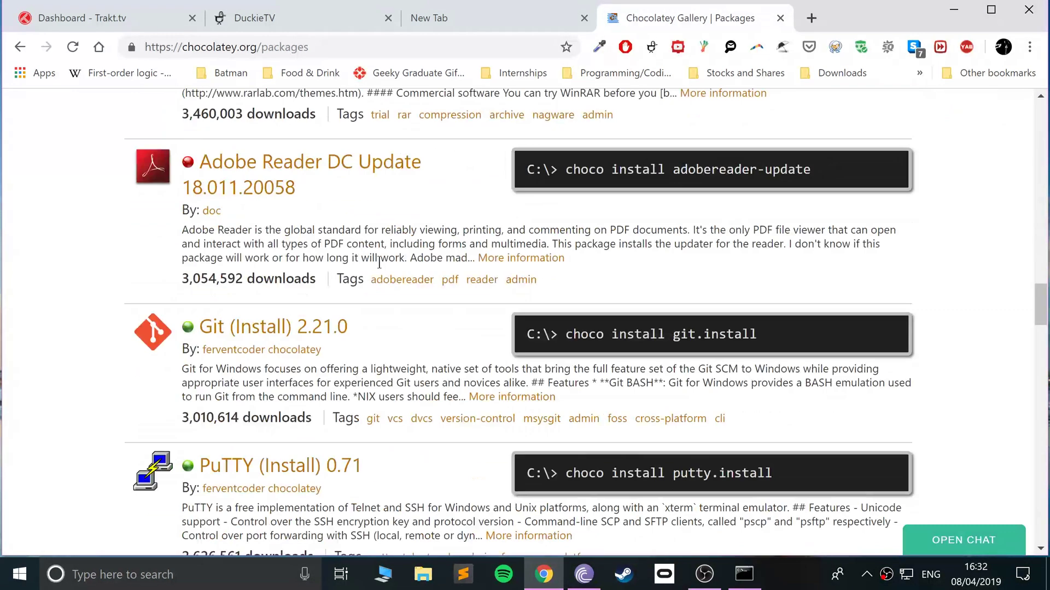
pyautogui.scroll(-5, 377, 261)
pyautogui.scroll(-3, 311, 237)
pyautogui.scroll(-4, 326, 246)
pyautogui.scroll(-5, 346, 235)
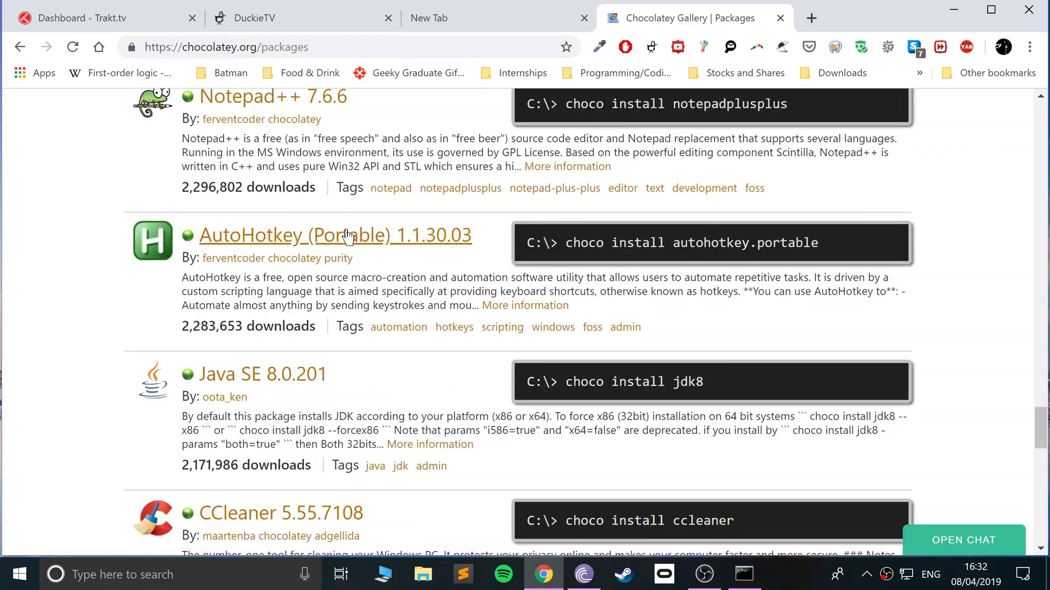
pyautogui.scroll(-6, 345, 236)
pyautogui.scroll(-3, 21, 270)
pyautogui.scroll(-1, 20, 271)
pyautogui.scroll(1, 18, 275)
pyautogui.scroll(20, 18, 274)
pyautogui.scroll(10, 22, 273)
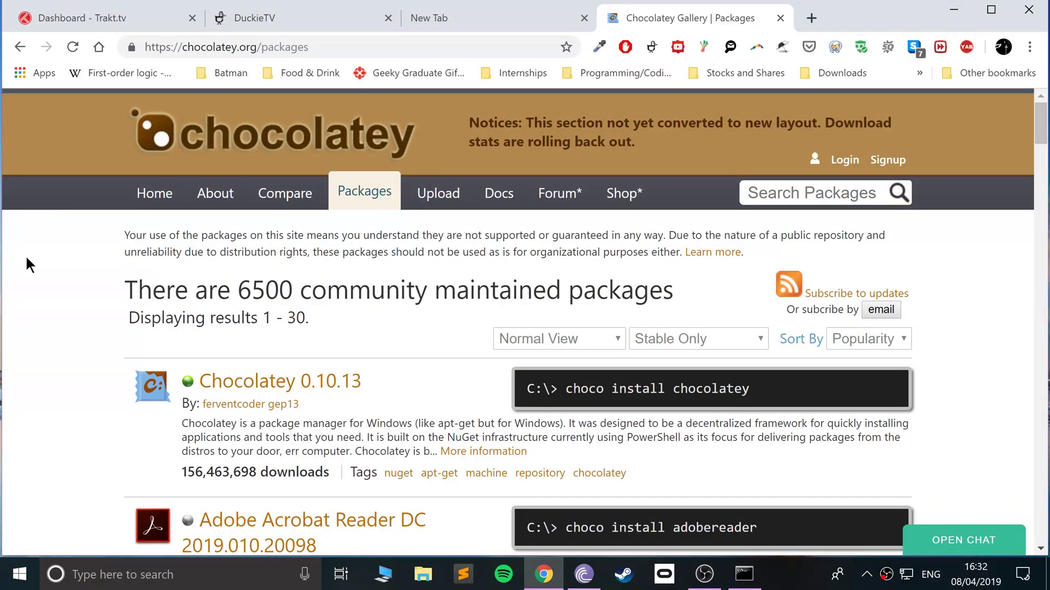